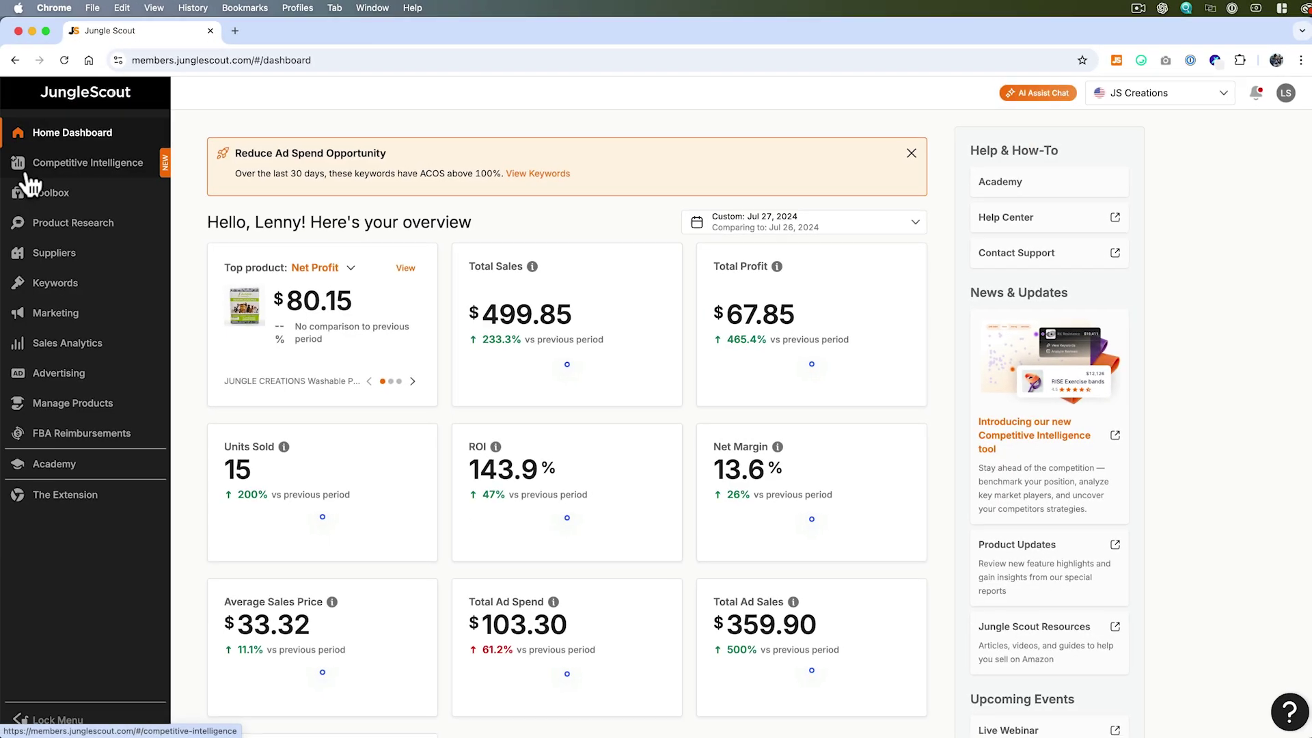
# Open Competitive Intelligence from the sidebar to list the saved competitive segments
pyautogui.click(84, 165)
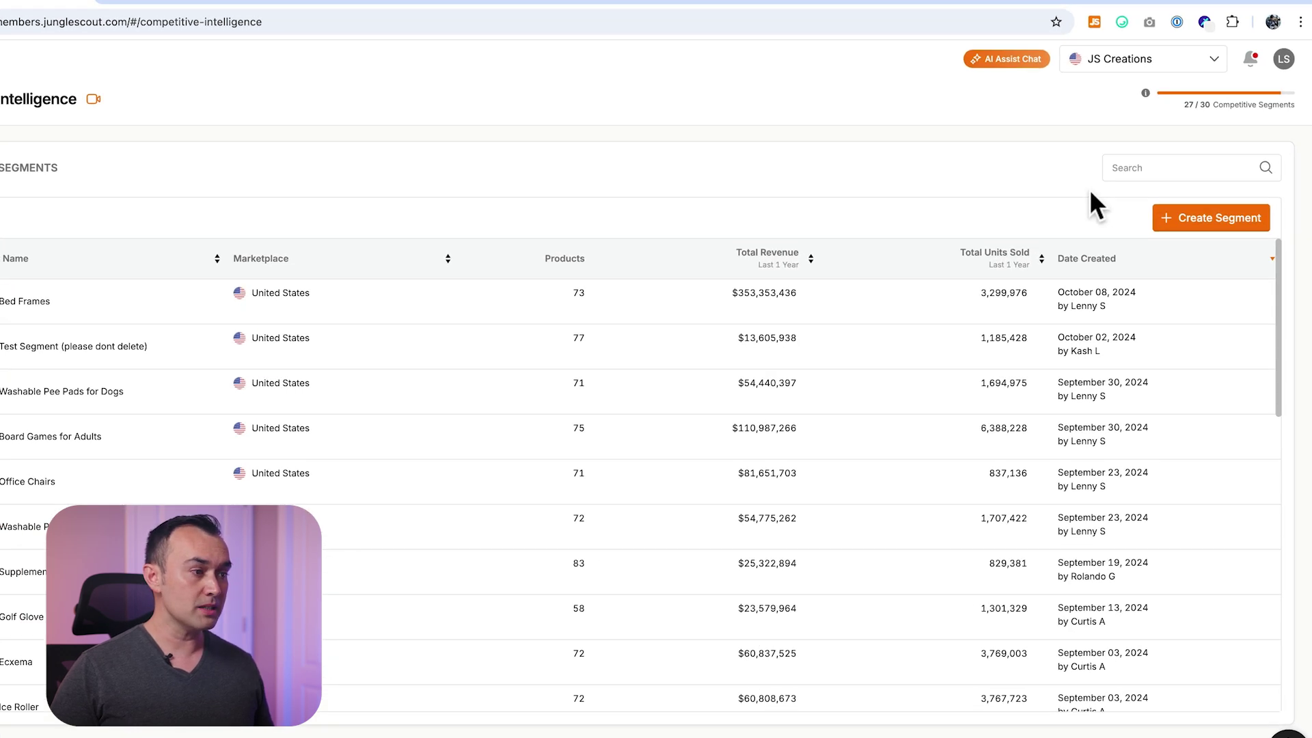
# Start a new segment with Create Segment to reach the seed-product step
pyautogui.click(1216, 237)
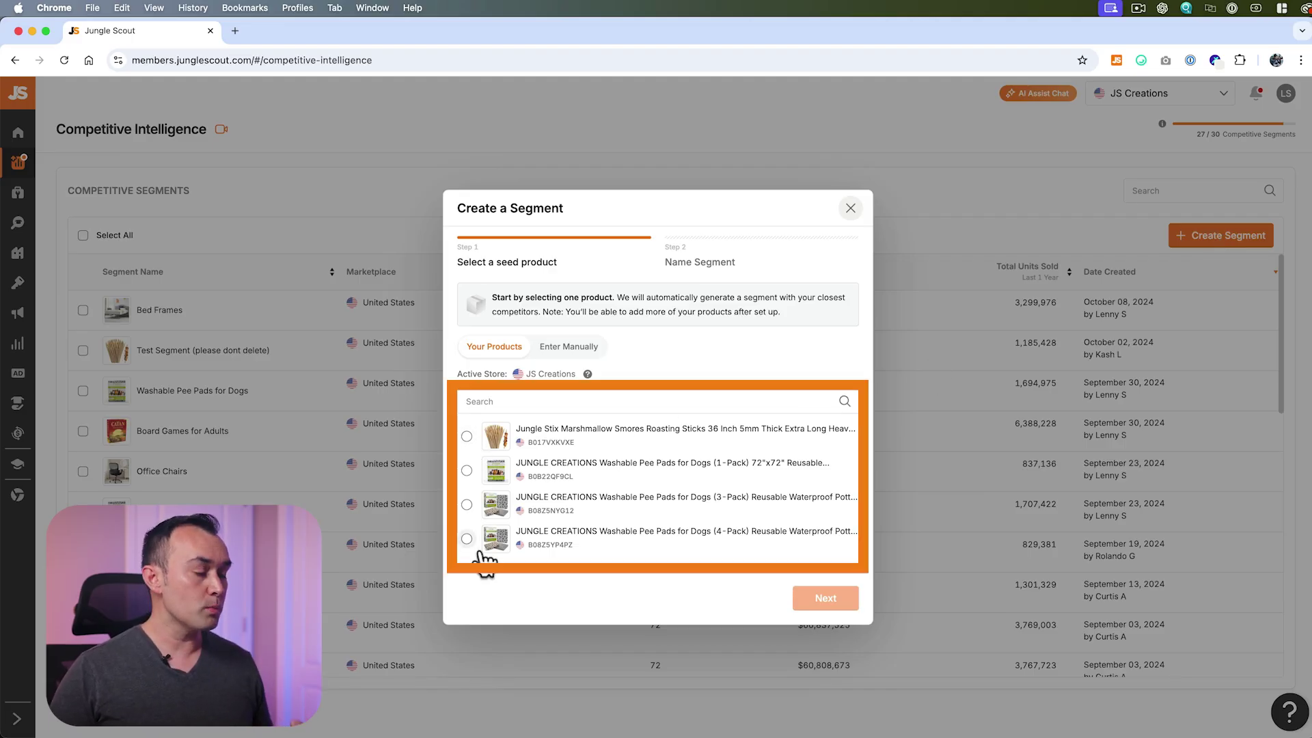
# Close the dialog and go to Amazon Settings through the account menu's All Settings
pyautogui.click(1255, 105)
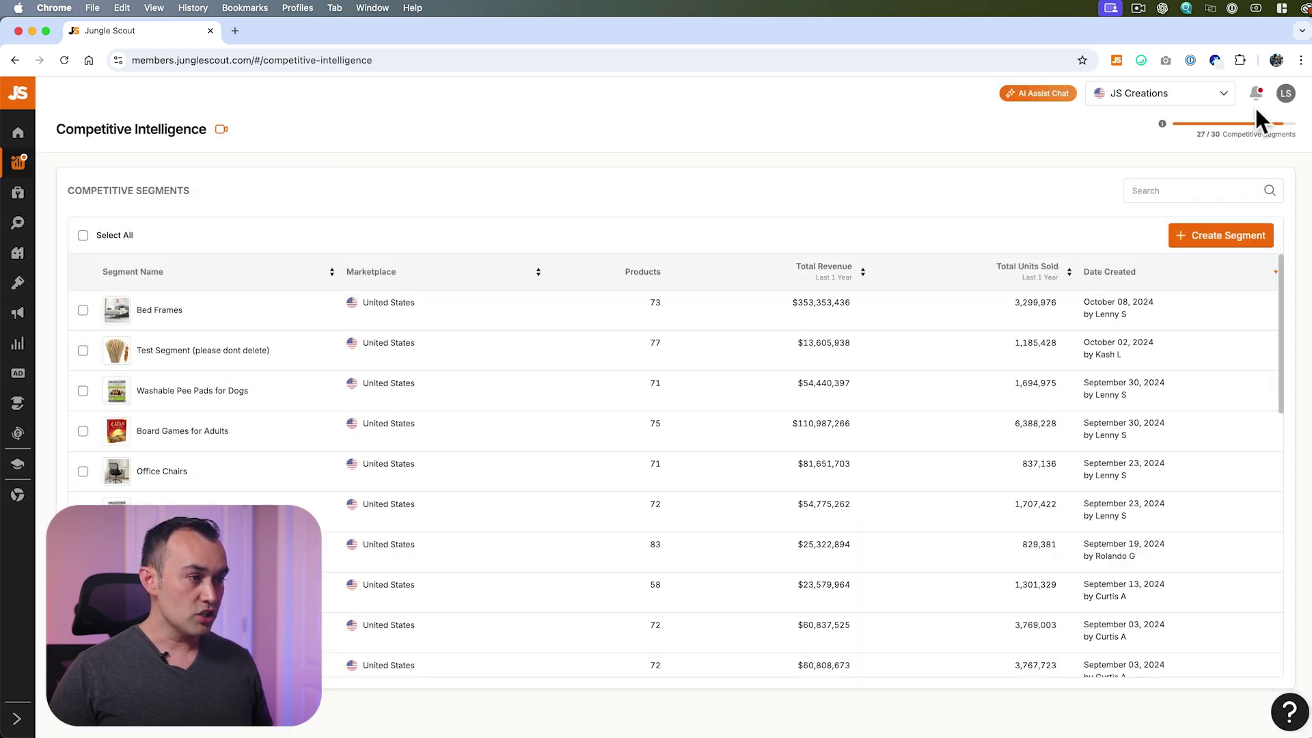
pyautogui.click(1285, 92)
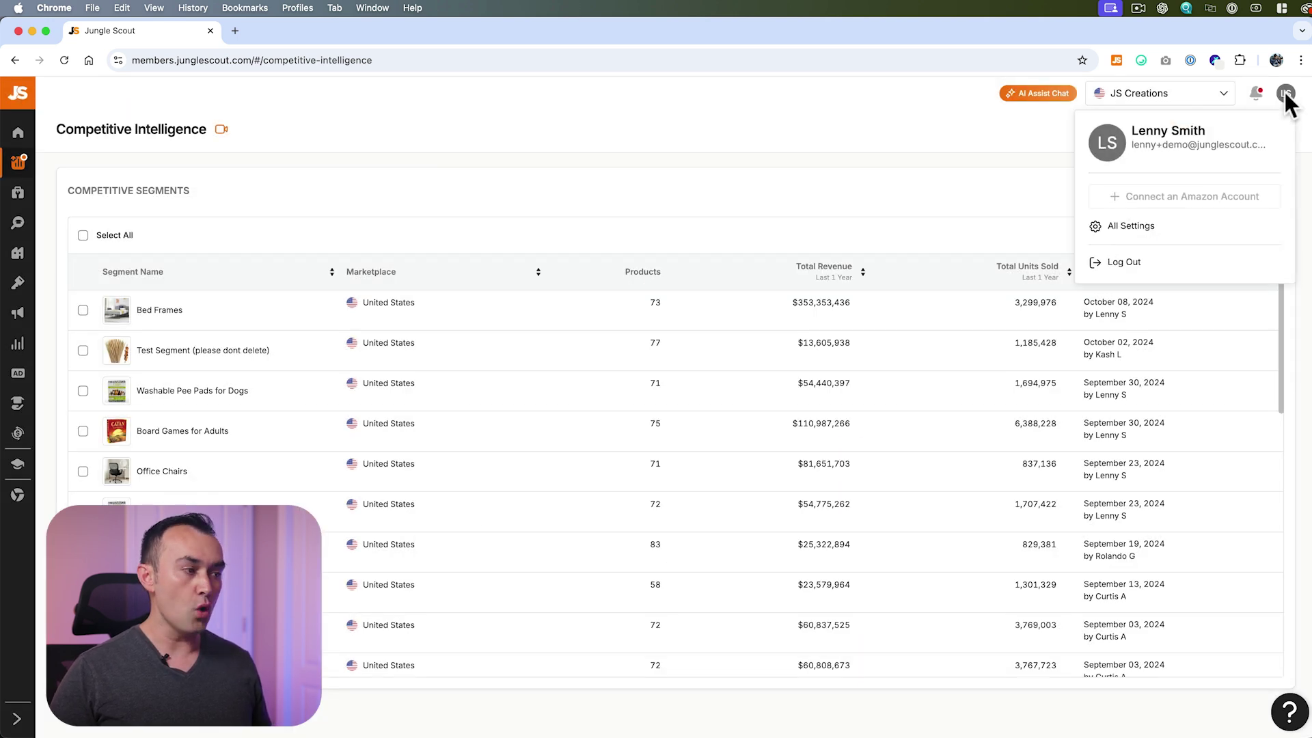
pyautogui.click(1139, 228)
pyautogui.click(901, 205)
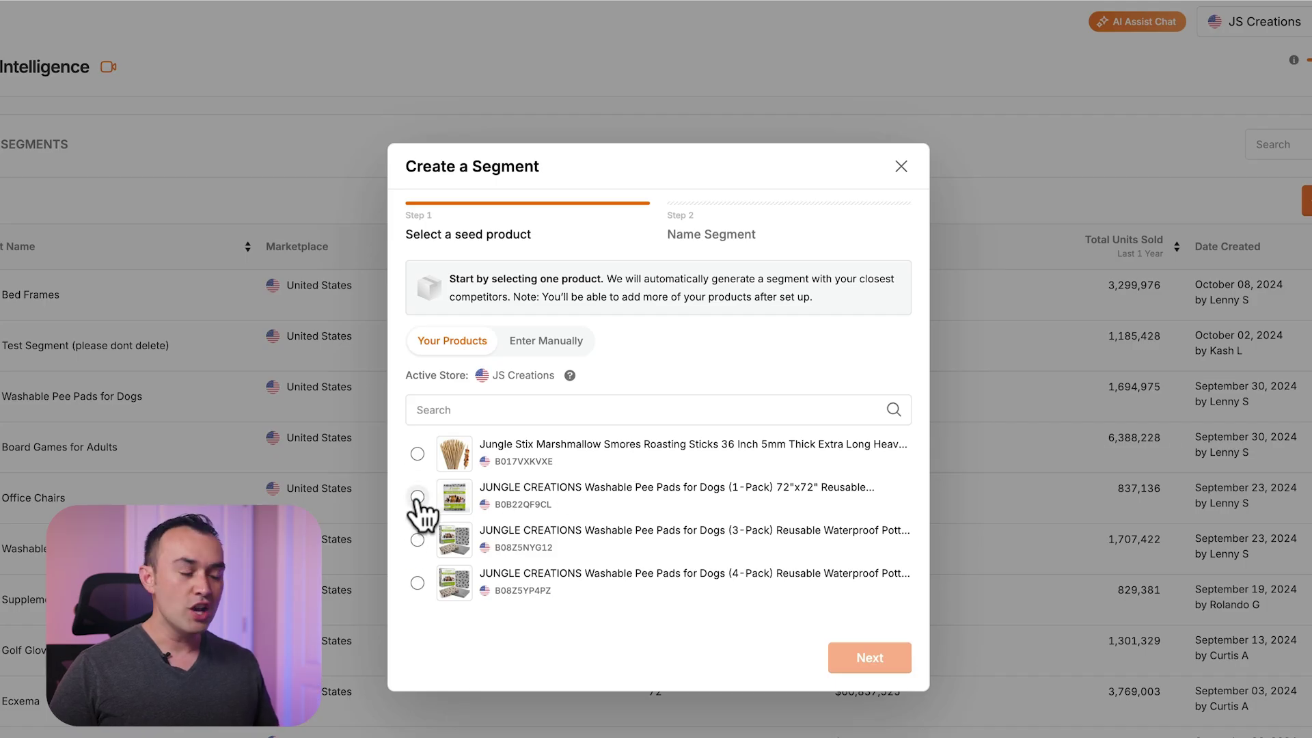
# Enter the Gaiam yoga mat ASIN B086BSKM92 manually as the seed product
pyautogui.click(417, 497)
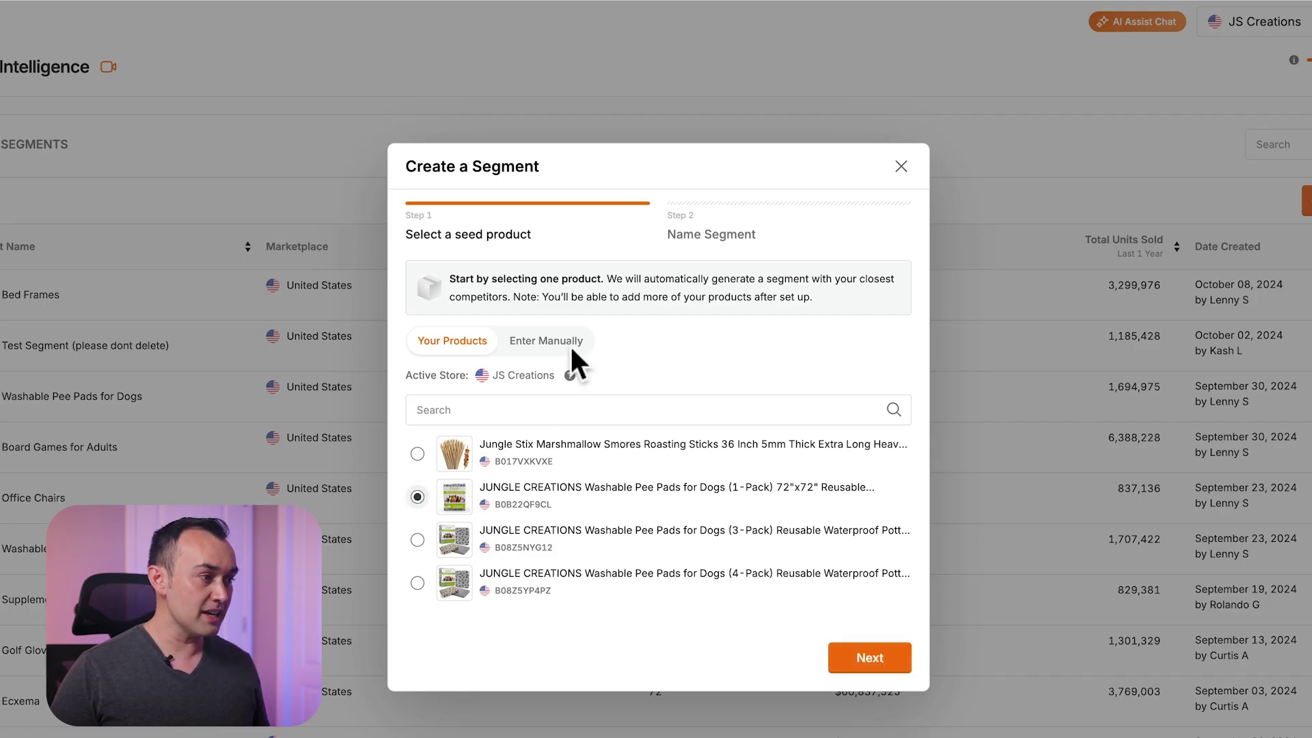
pyautogui.click(547, 341)
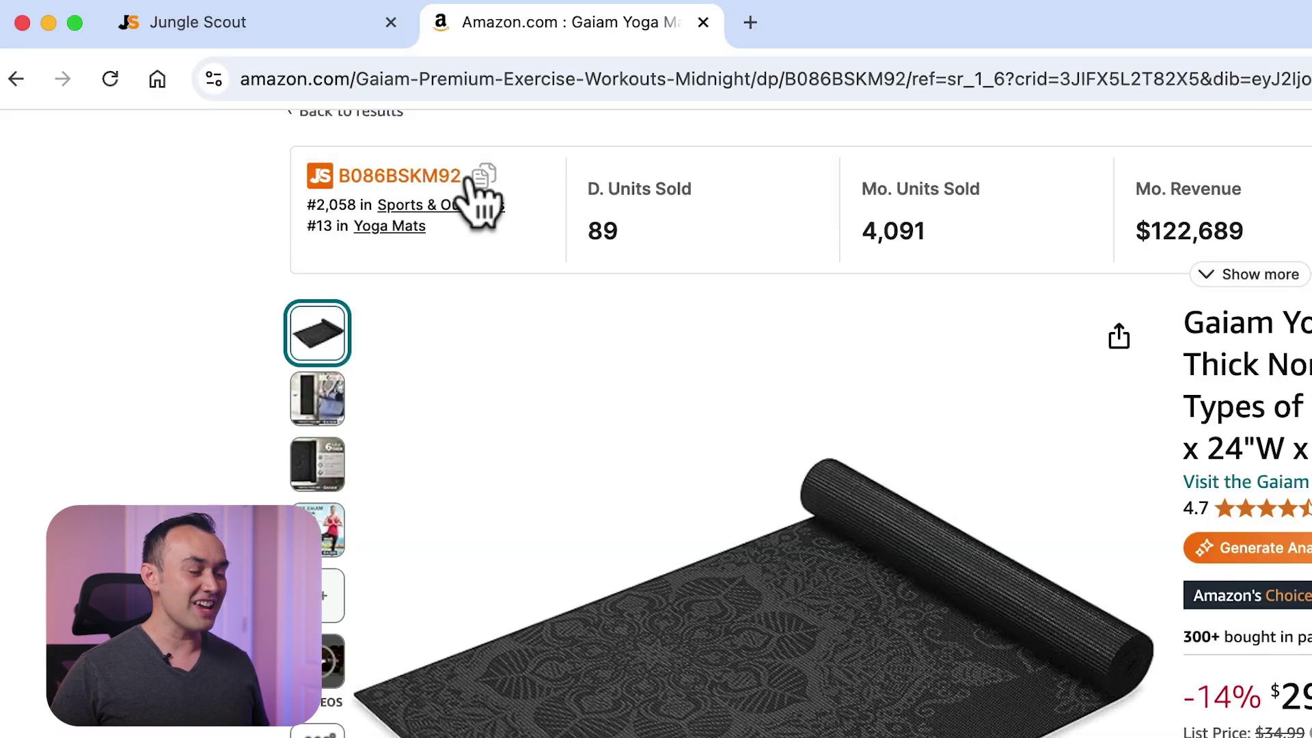
pyautogui.click(483, 176)
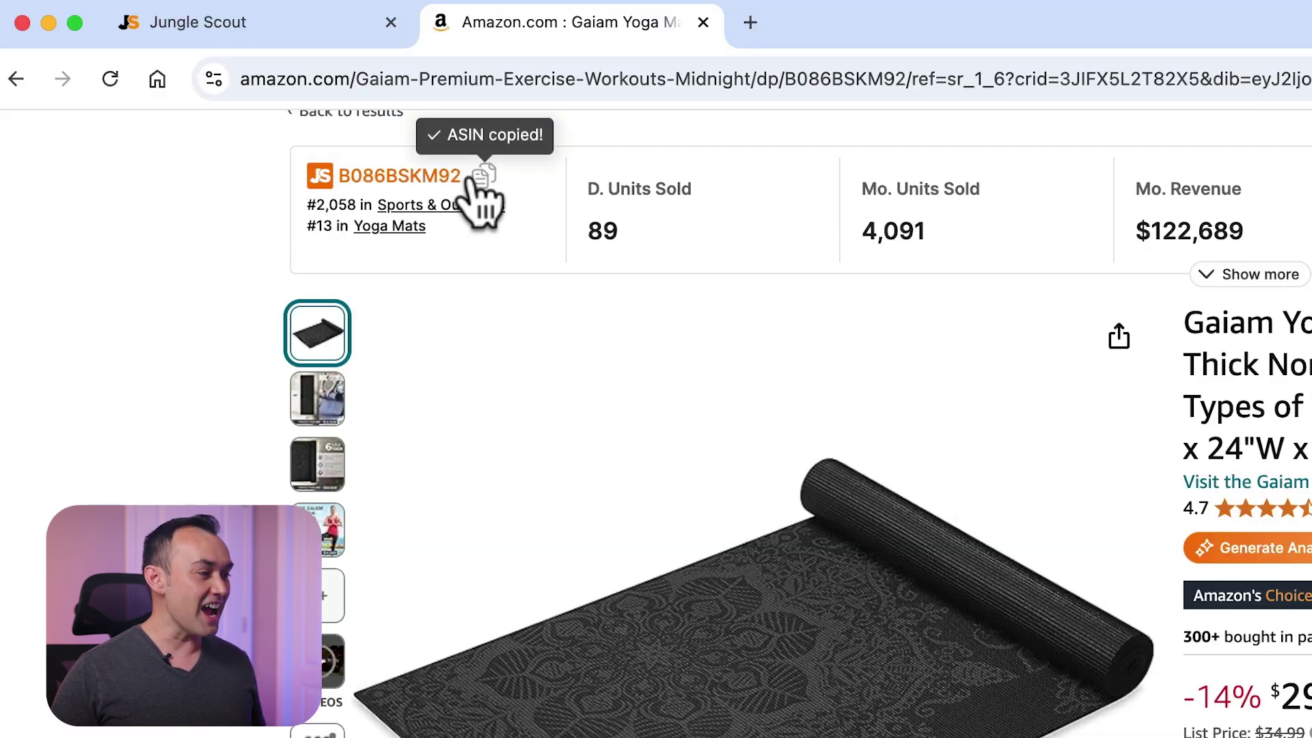
pyautogui.press('super+a')
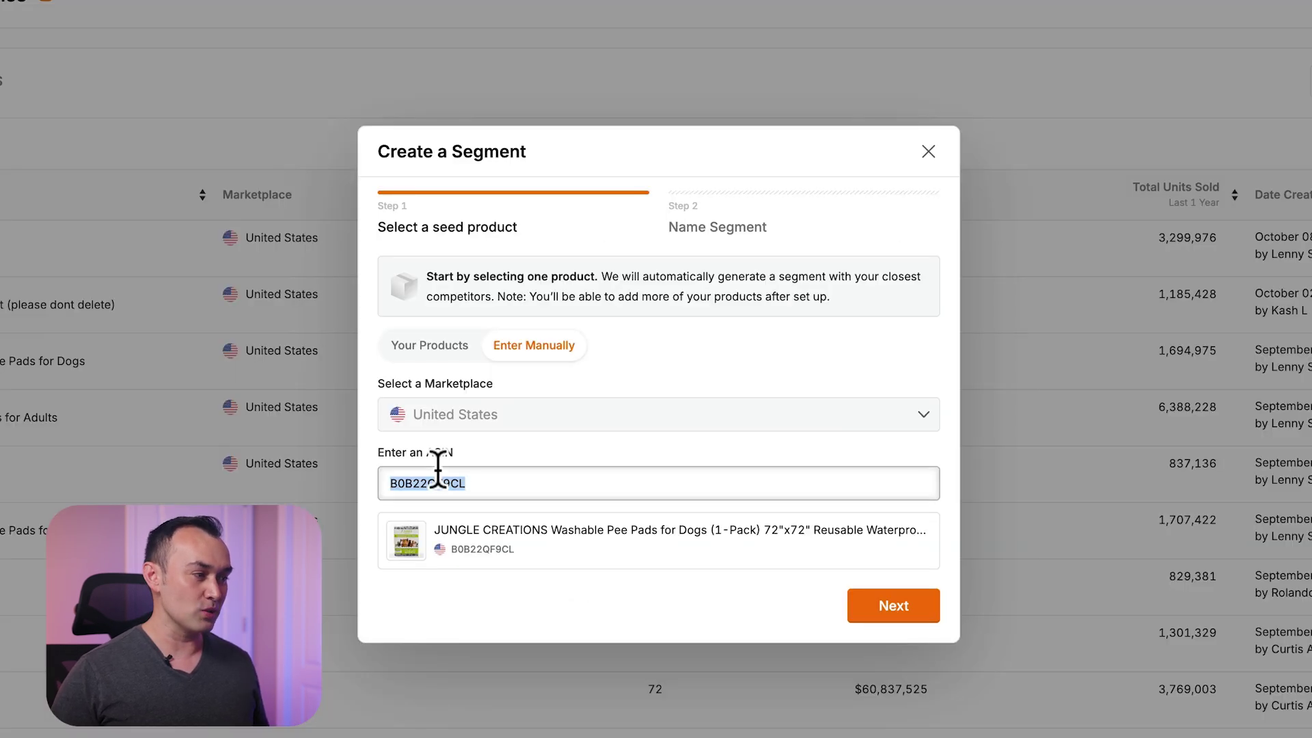
pyautogui.press('super+v')
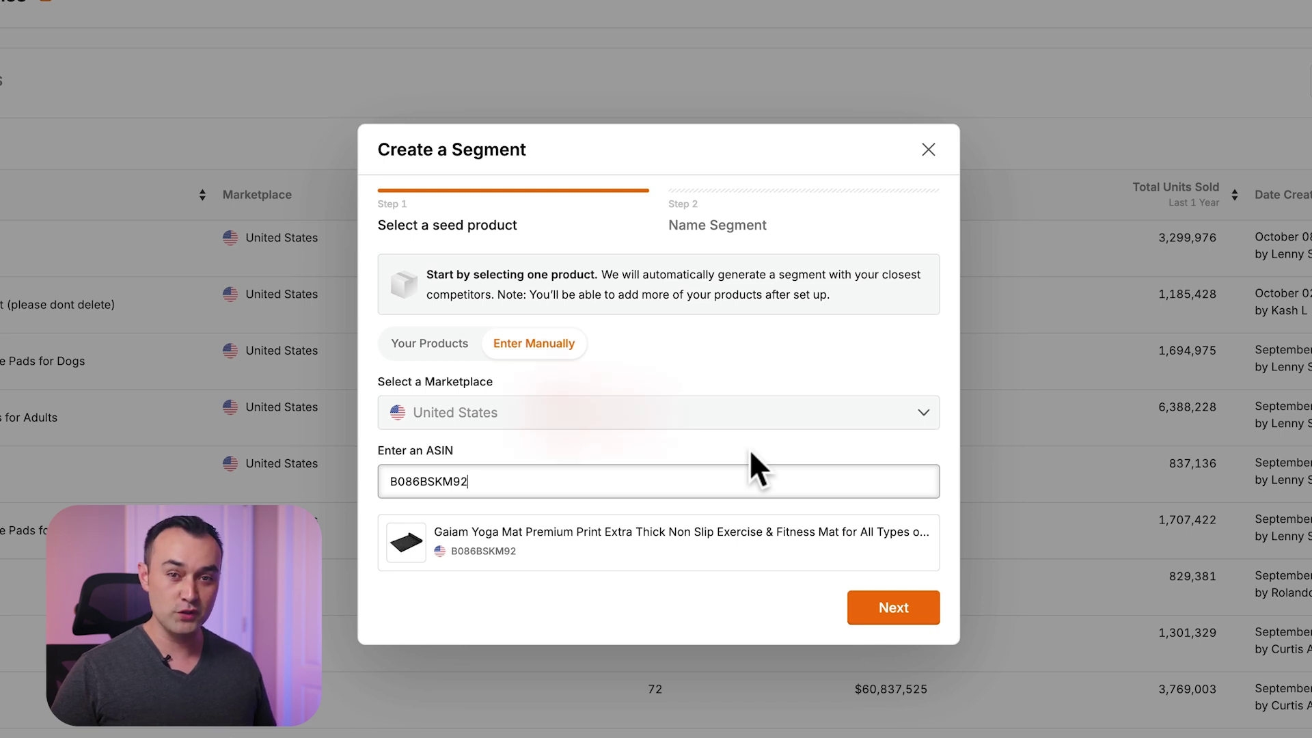
pyautogui.click(909, 619)
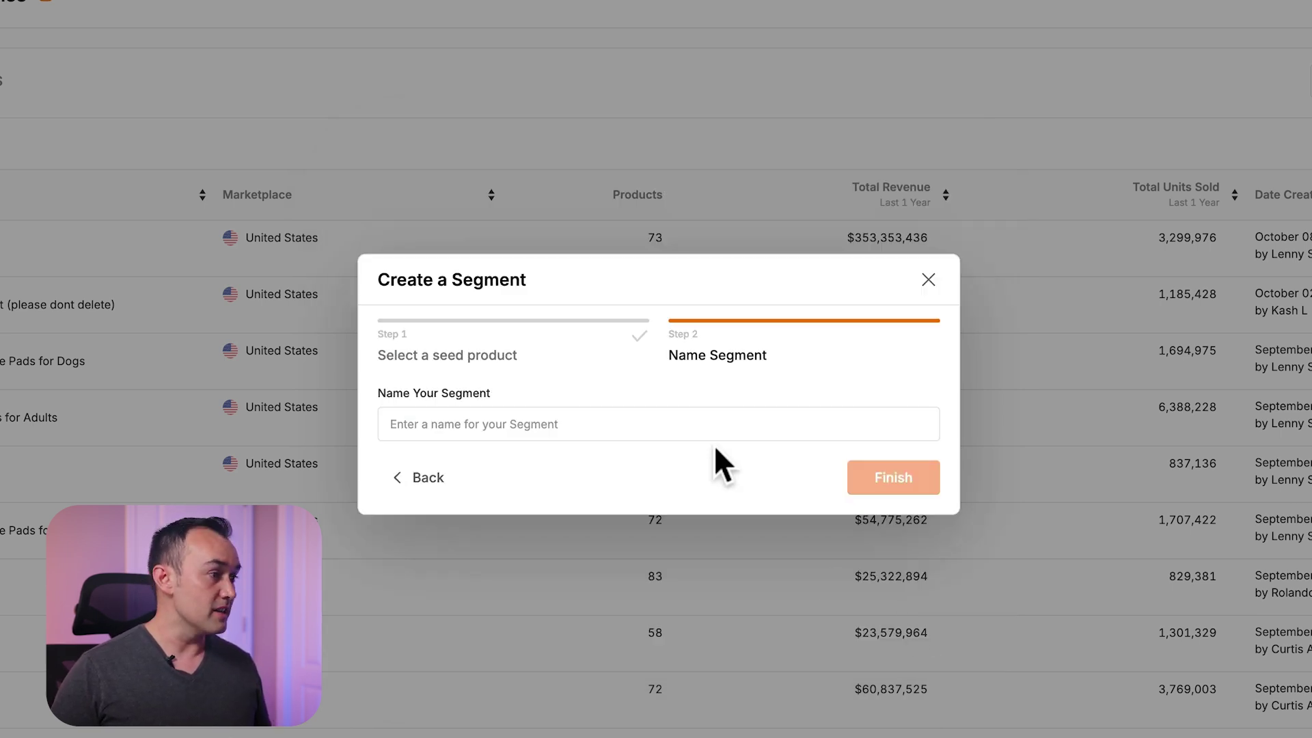
# Name the segment 'Yoga Mats', finish creating it, and open the Yoga Mat segment
pyautogui.click(717, 425)
pyautogui.write('Yoga Mats')
pyautogui.click(902, 480)
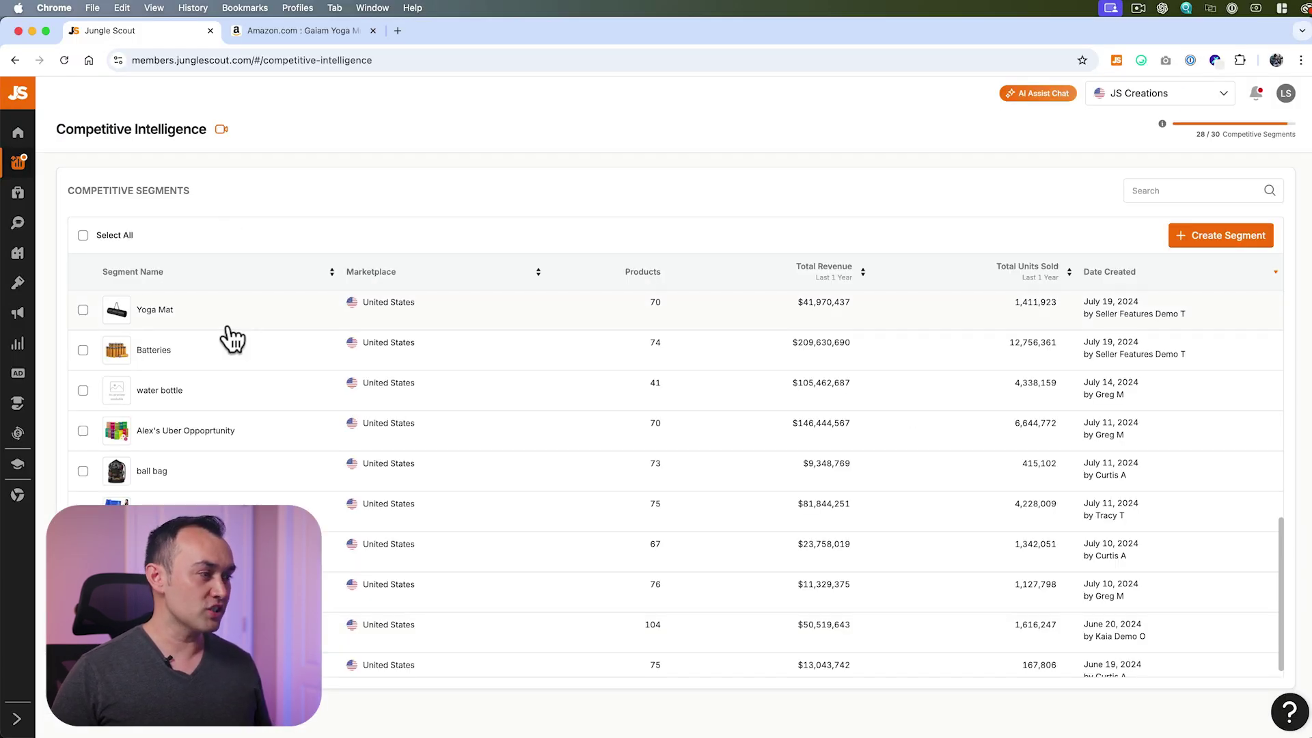
pyautogui.click(228, 327)
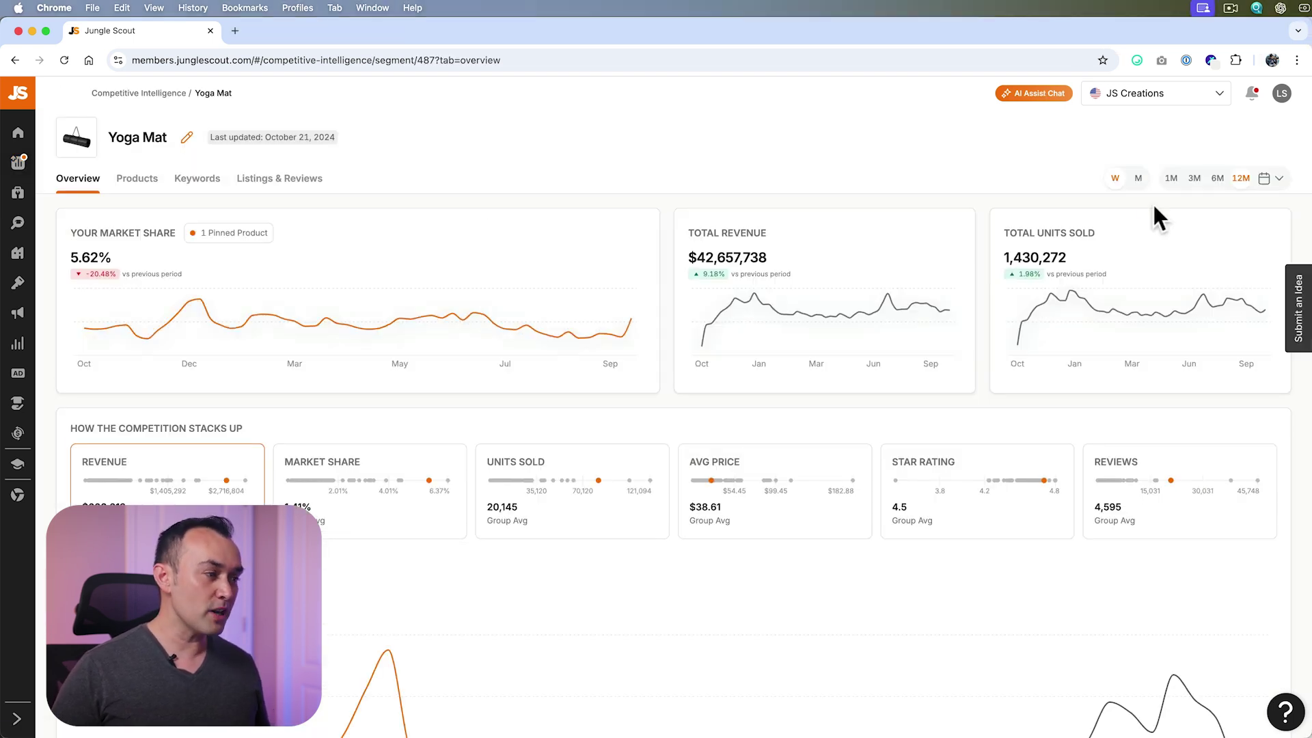
# Switch the competition charts through the 1M, 3M, 6M and 12M ranges
pyautogui.click(1171, 179)
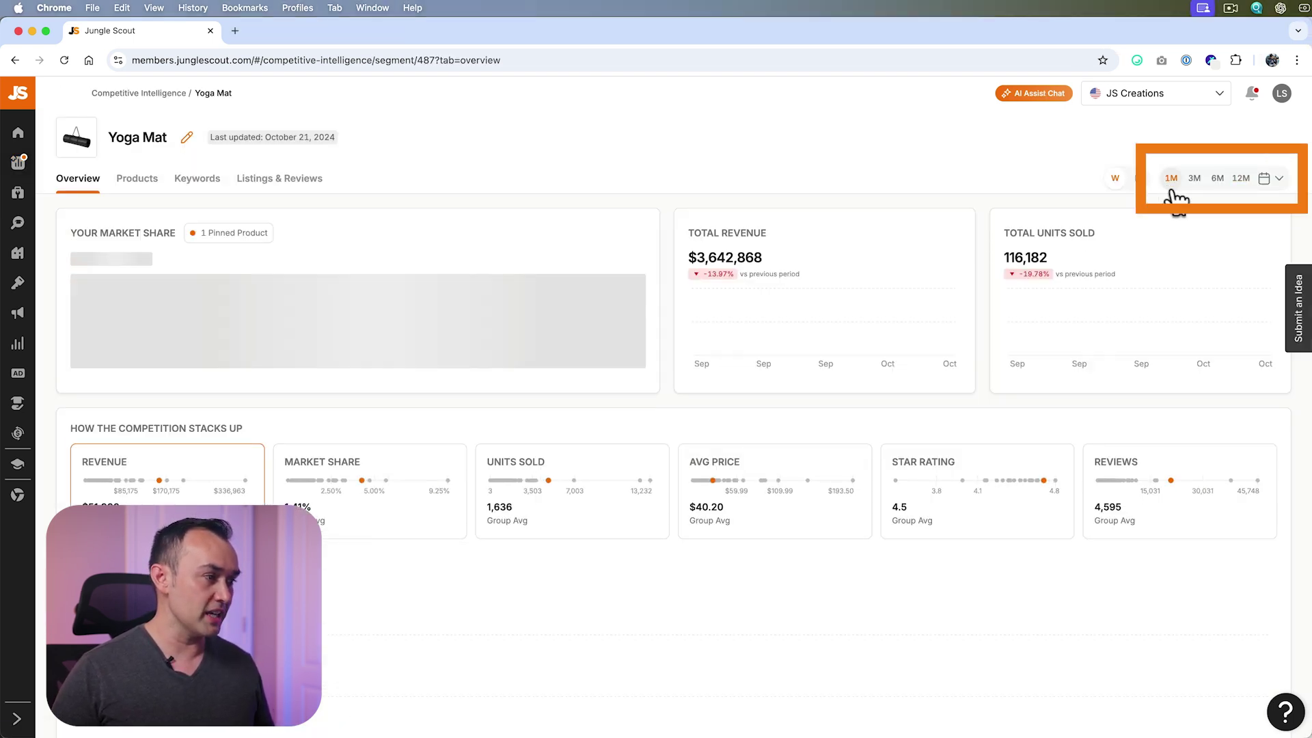
pyautogui.click(1194, 179)
pyautogui.click(1217, 179)
pyautogui.click(1241, 179)
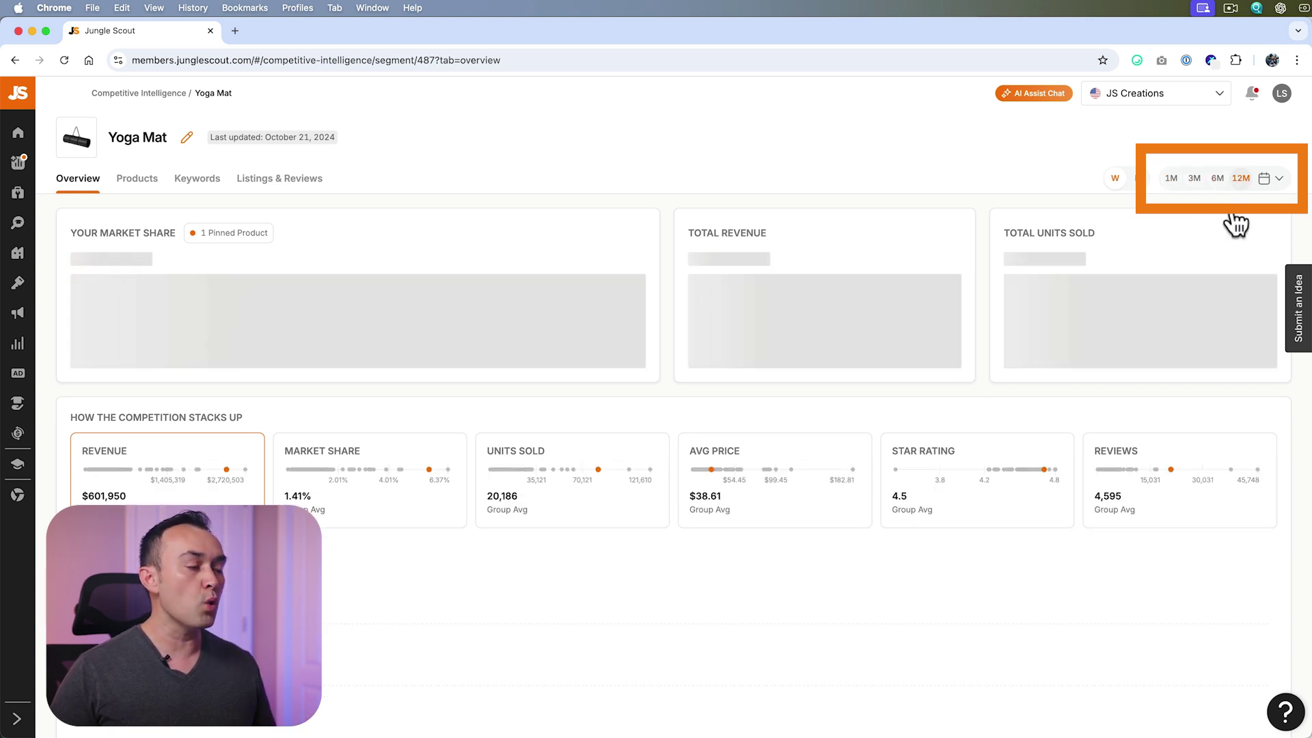
# Apply a custom date range starting January 1, 2024, then view the segment's products
pyautogui.click(1266, 179)
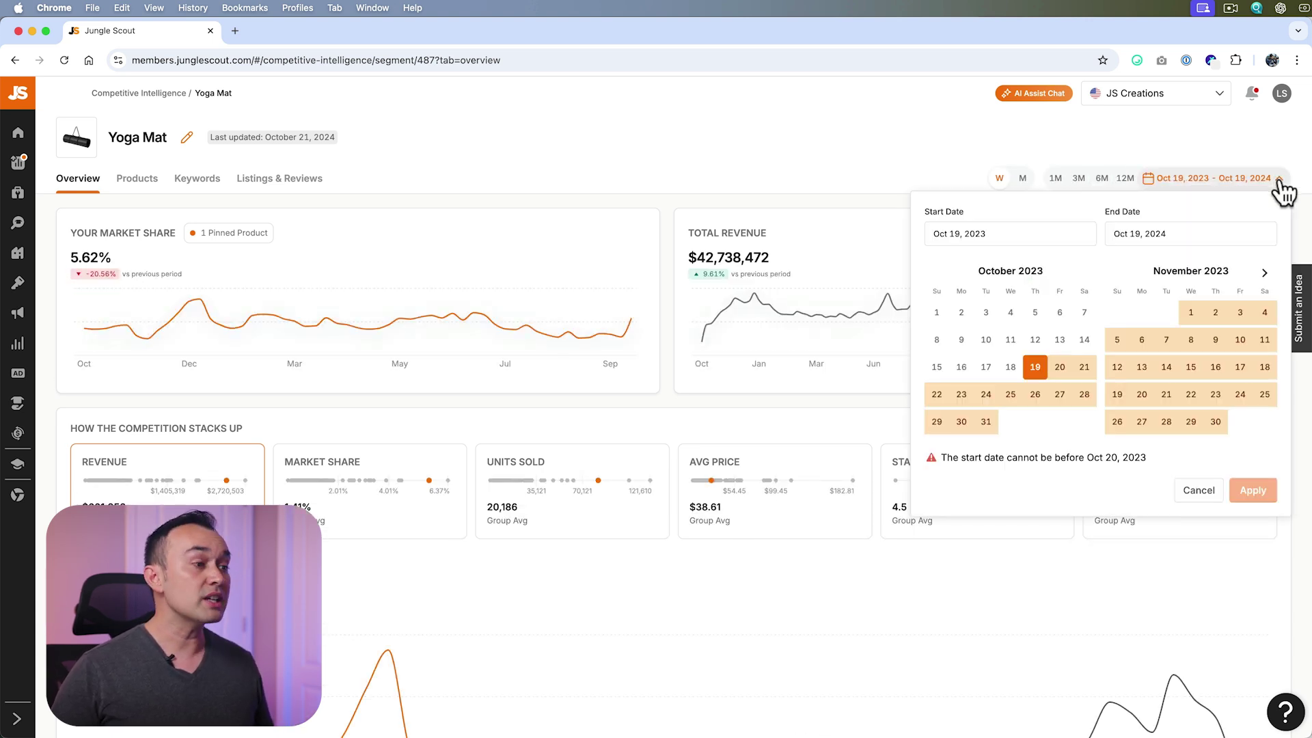
pyautogui.click(1265, 274)
pyautogui.click(1264, 274)
pyautogui.click(1265, 274)
pyautogui.click(960, 312)
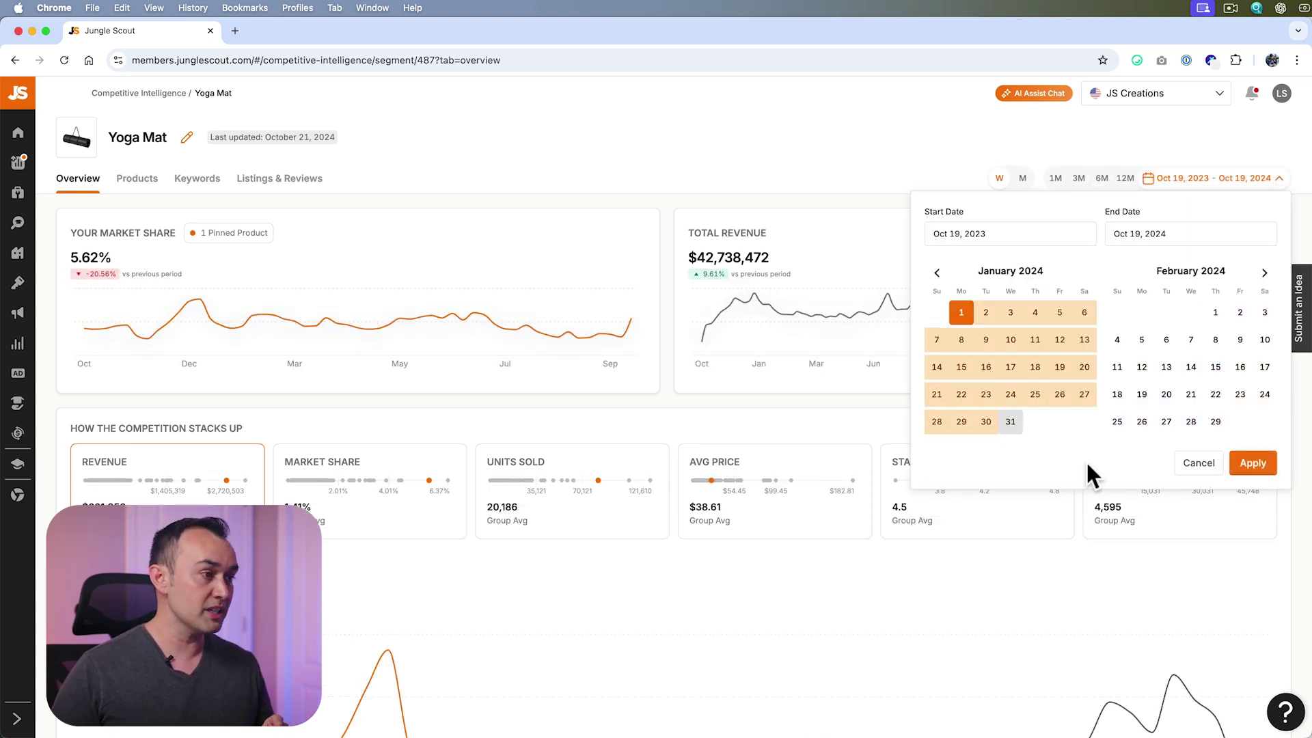
pyautogui.click(1245, 466)
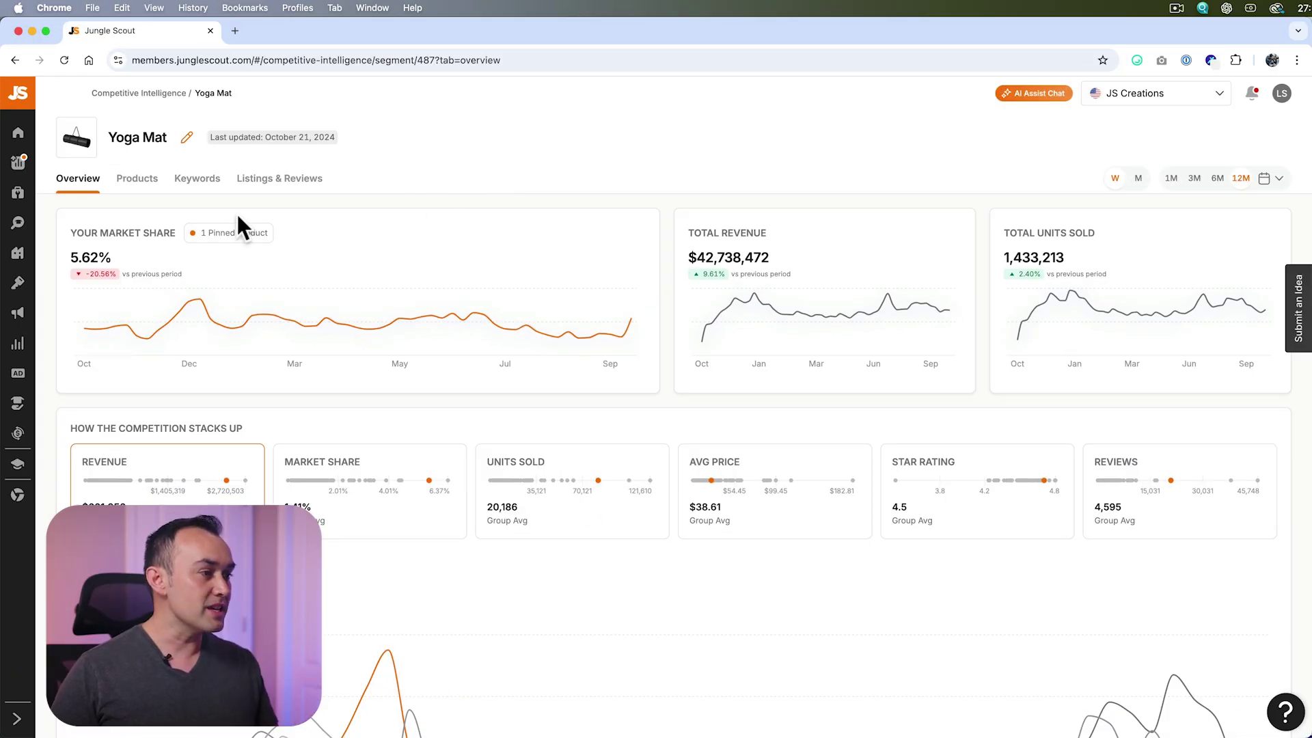
pyautogui.click(135, 180)
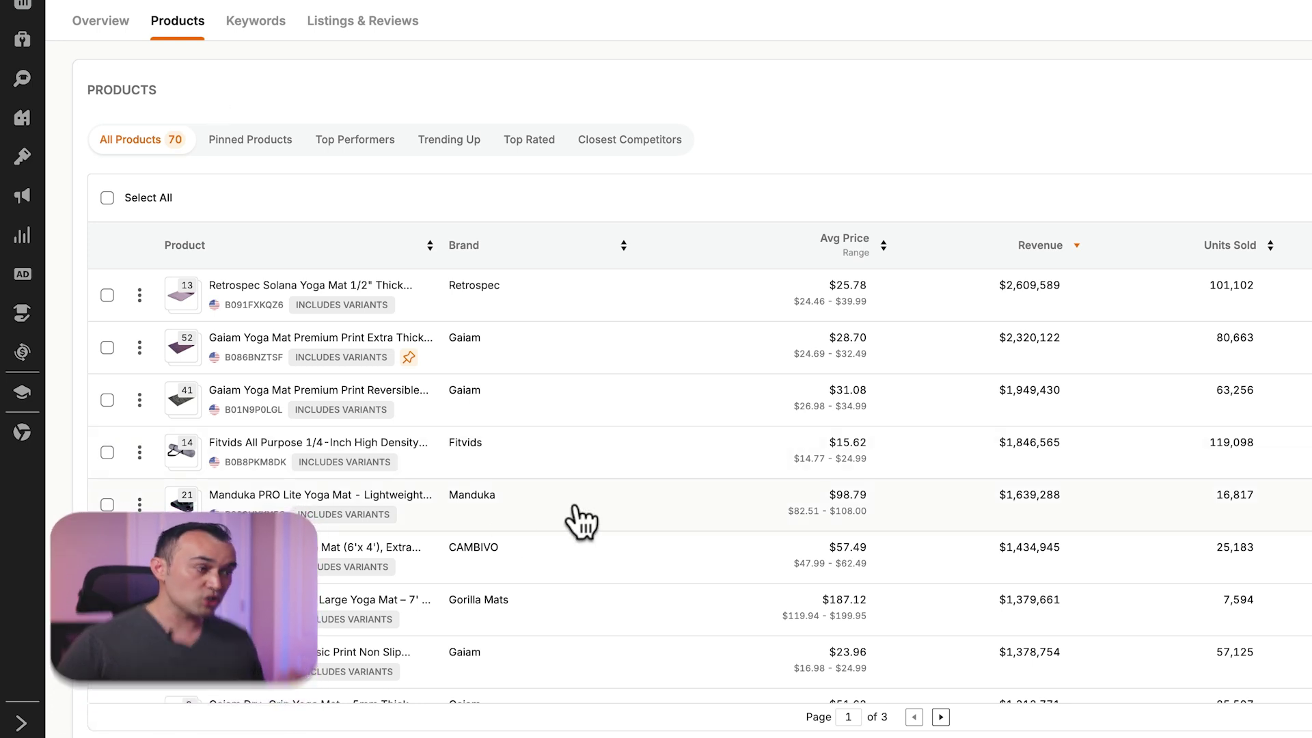
# Delete the Fitvids yoga mat from the segment, then open Add Products
pyautogui.scroll(-5, 576, 521)
pyautogui.scroll(-8, 580, 522)
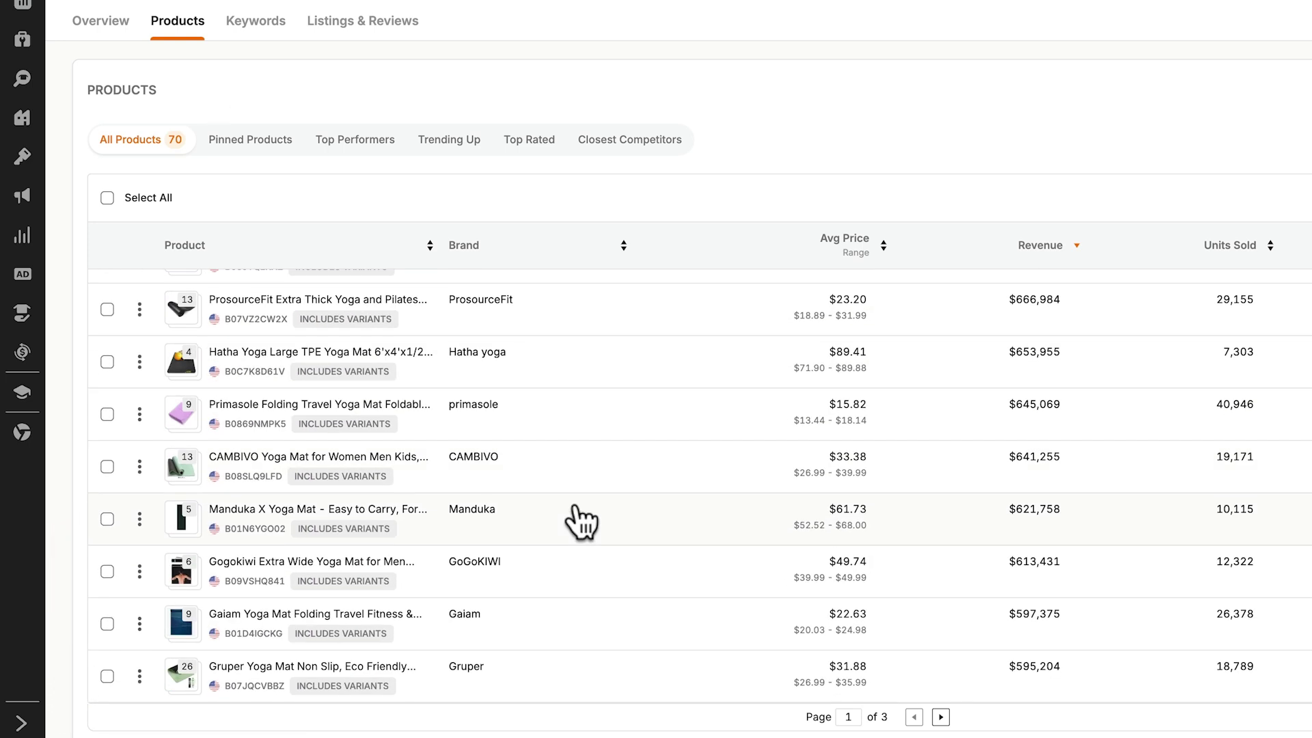
pyautogui.scroll(10, 581, 523)
pyautogui.click(108, 451)
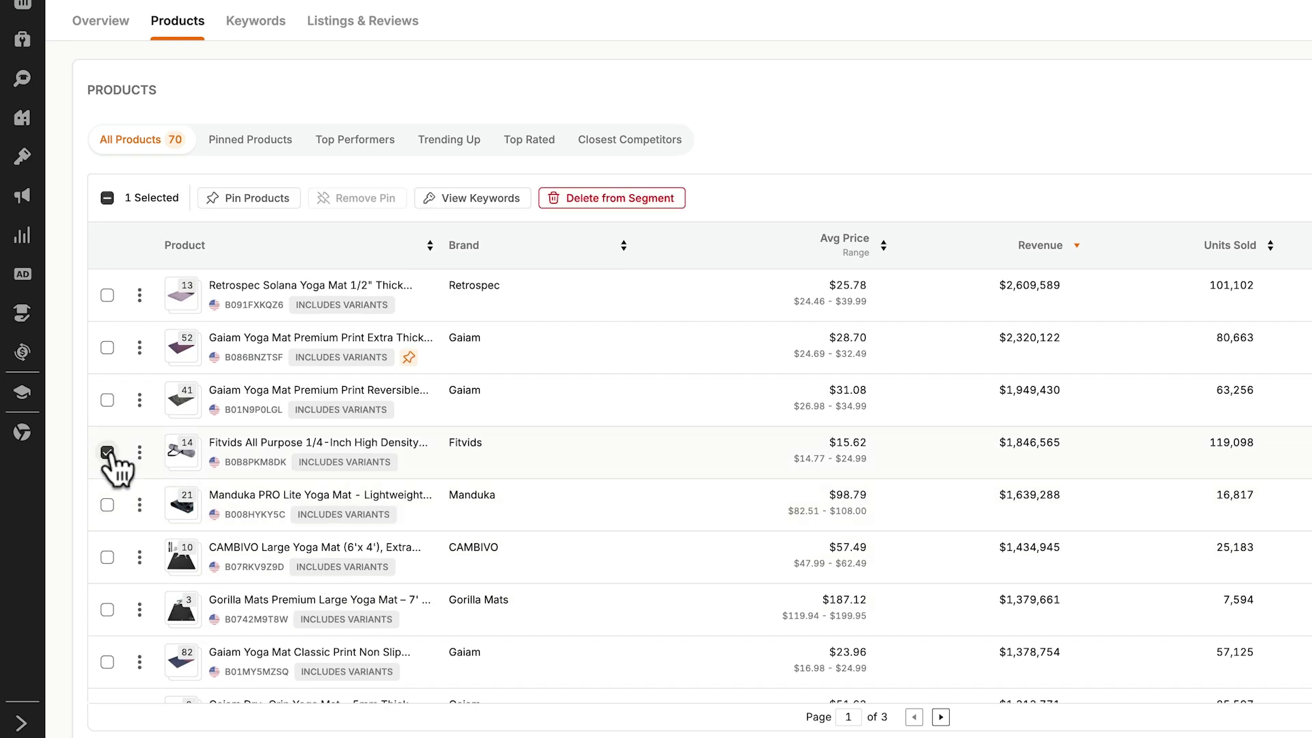
pyautogui.click(140, 452)
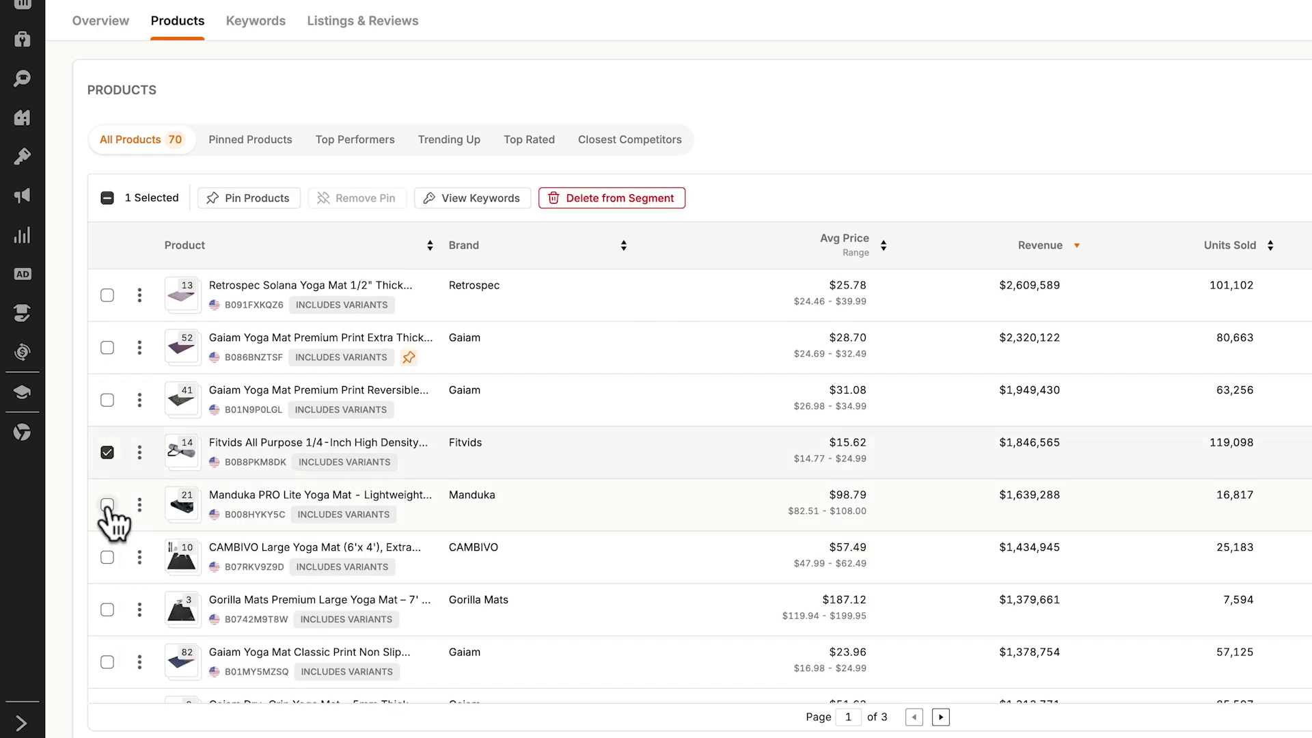
pyautogui.click(582, 205)
pyautogui.click(954, 351)
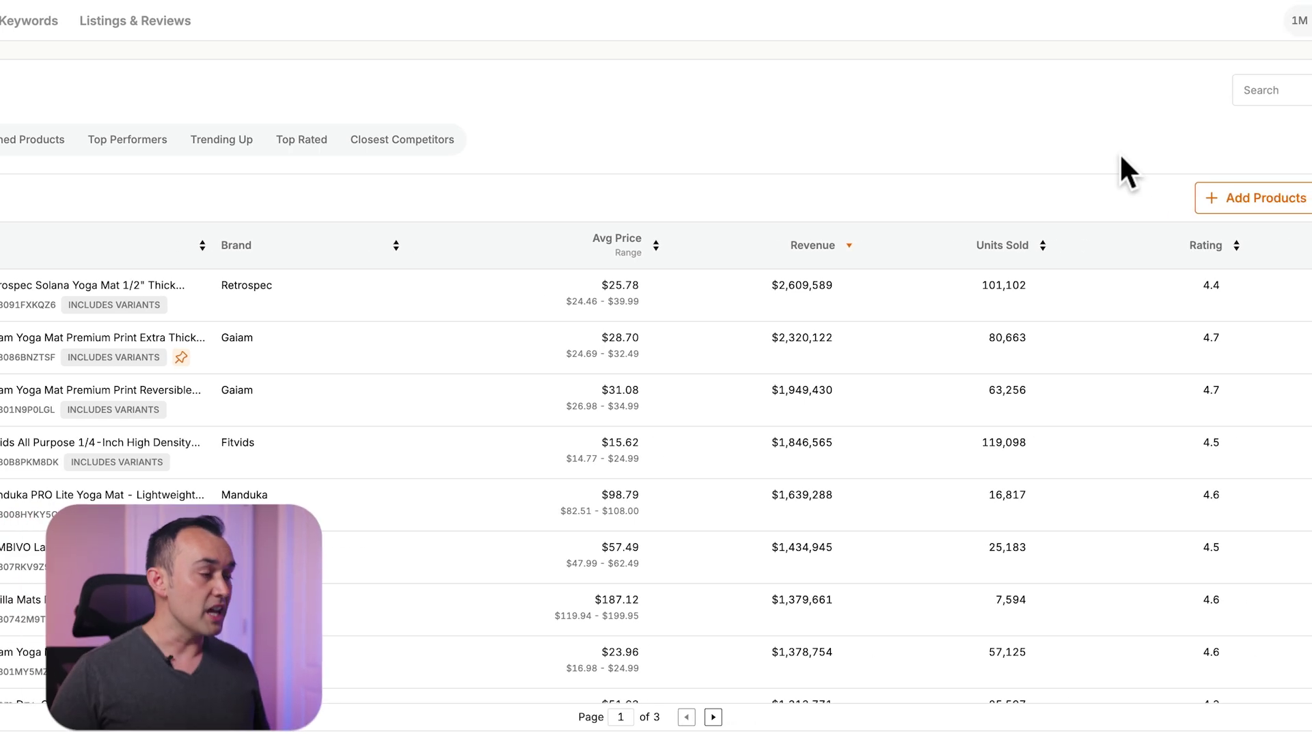
pyautogui.click(1229, 198)
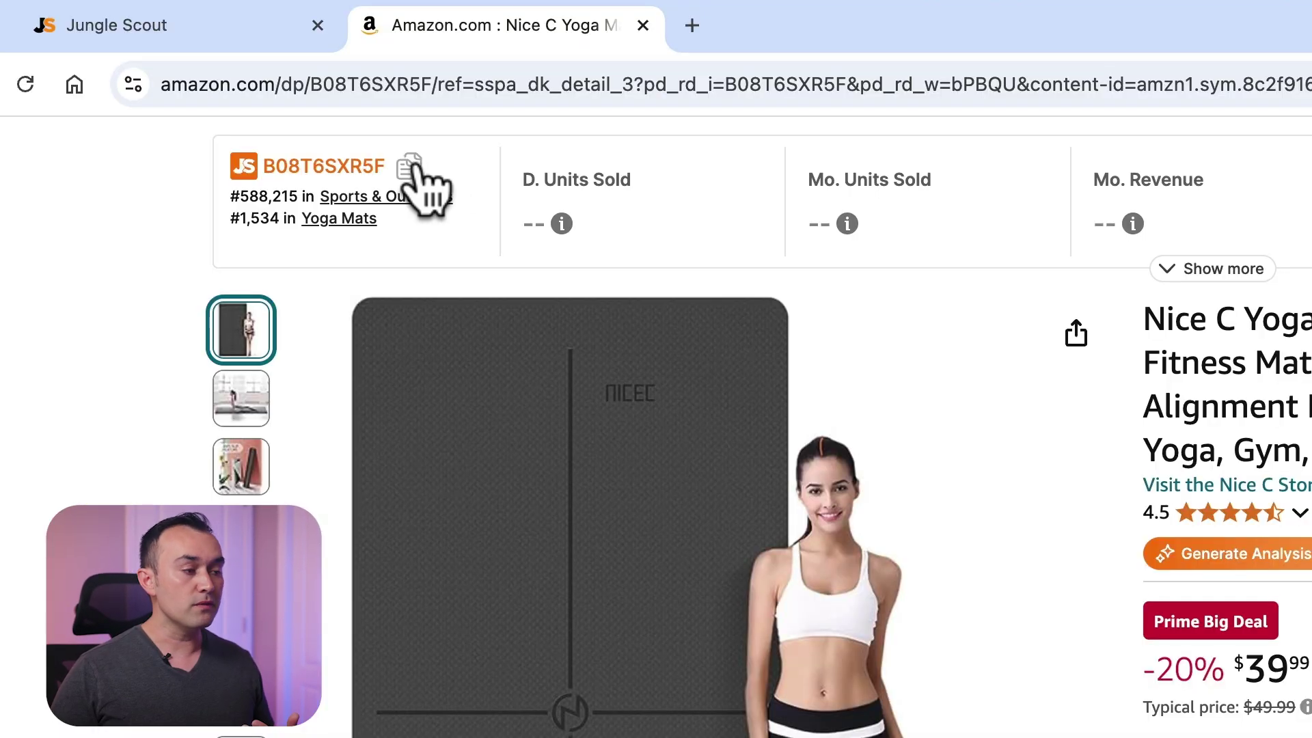
pyautogui.click(412, 166)
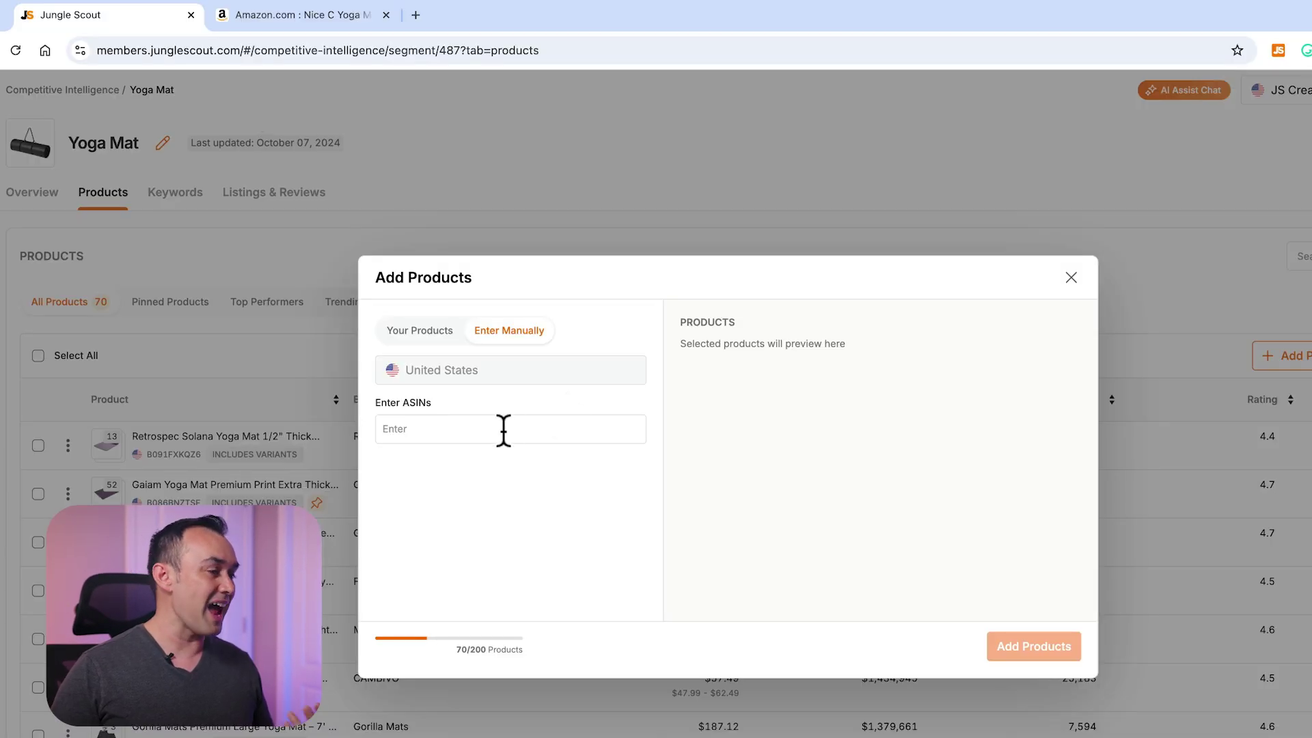
pyautogui.hotkey('ctrl', 'v')
pyautogui.click(999, 648)
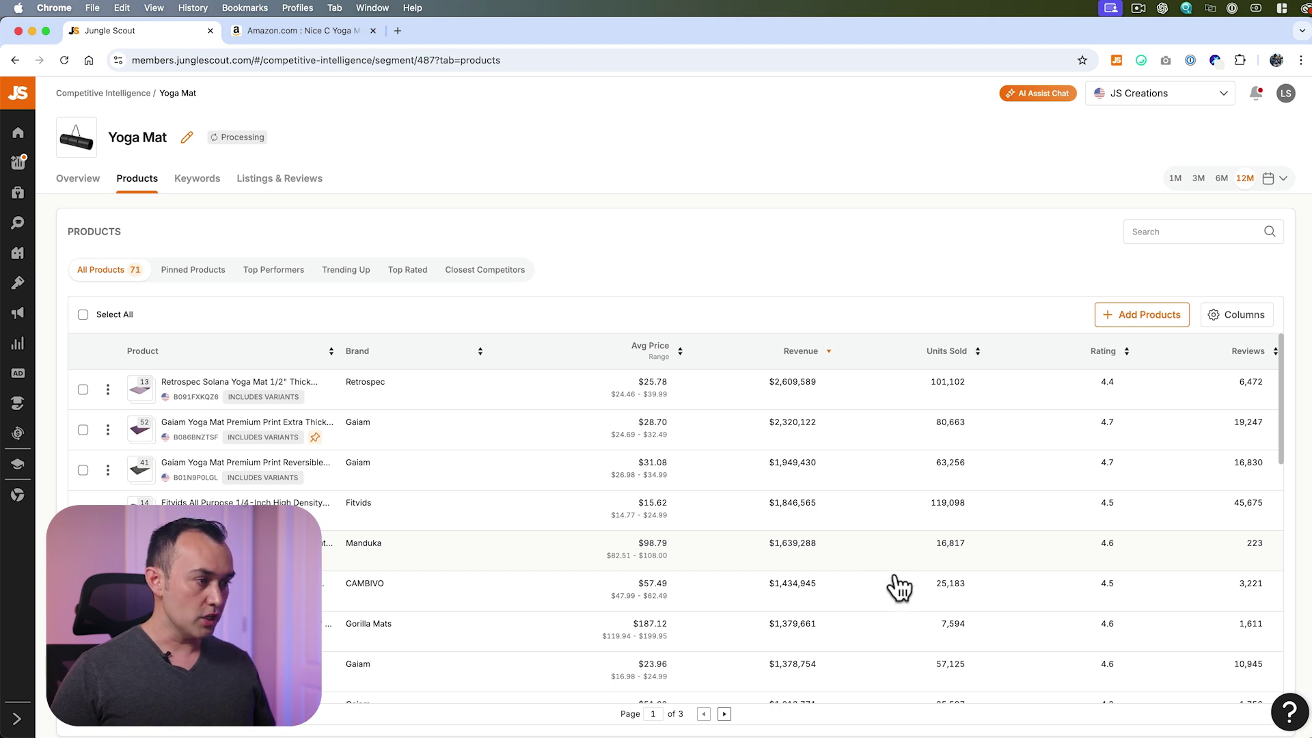
pyautogui.click(1216, 320)
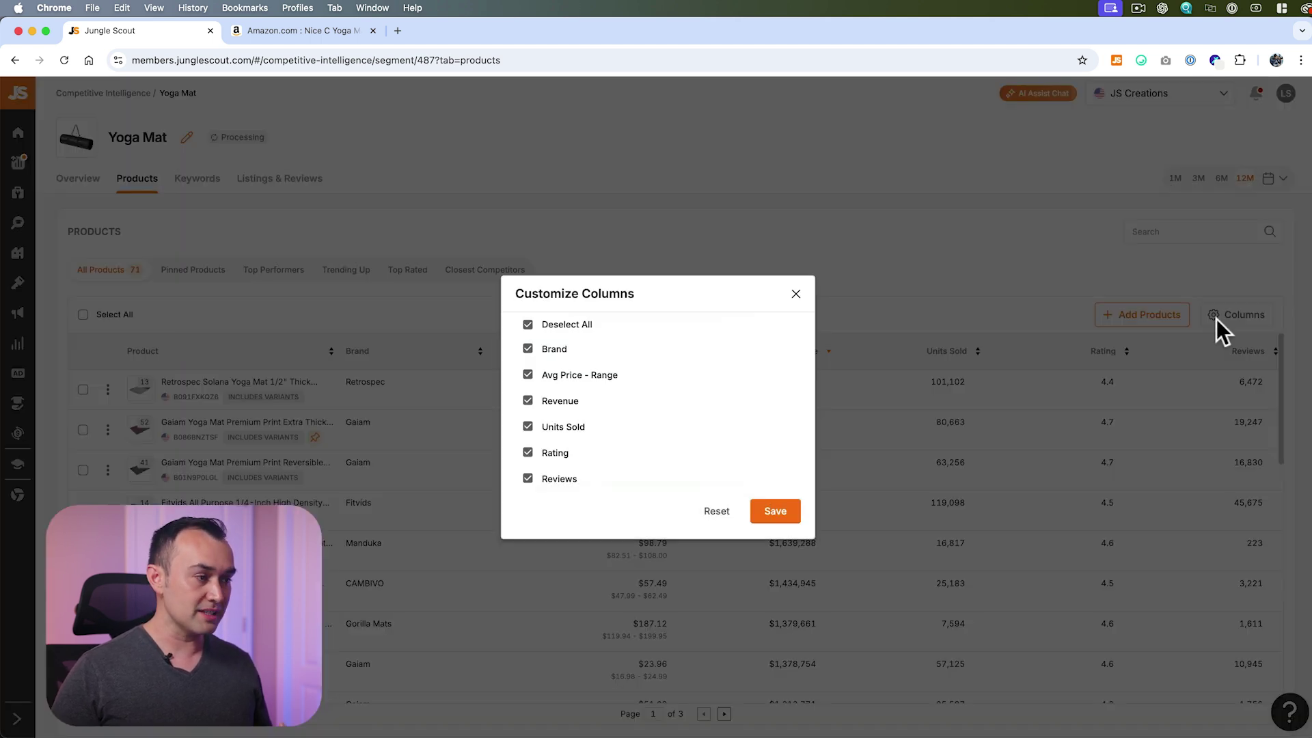
pyautogui.click(801, 290)
pyautogui.click(830, 352)
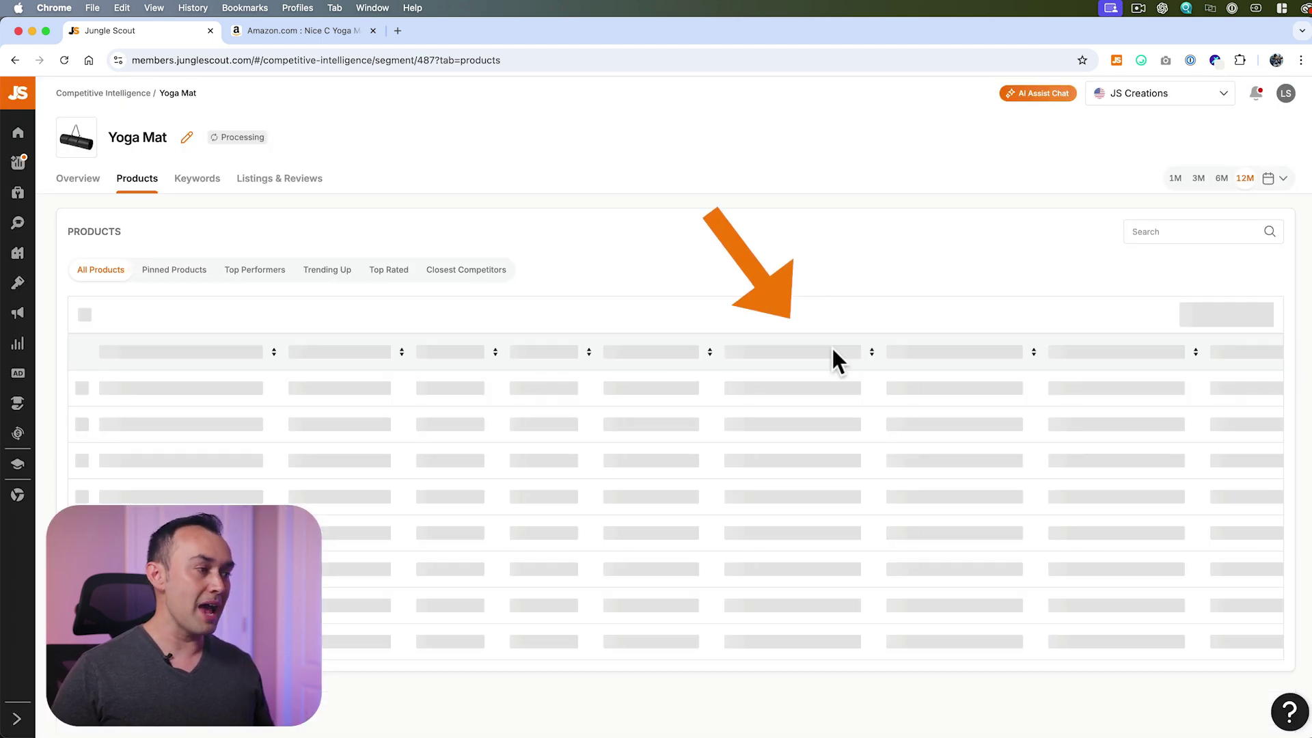
pyautogui.click(829, 351)
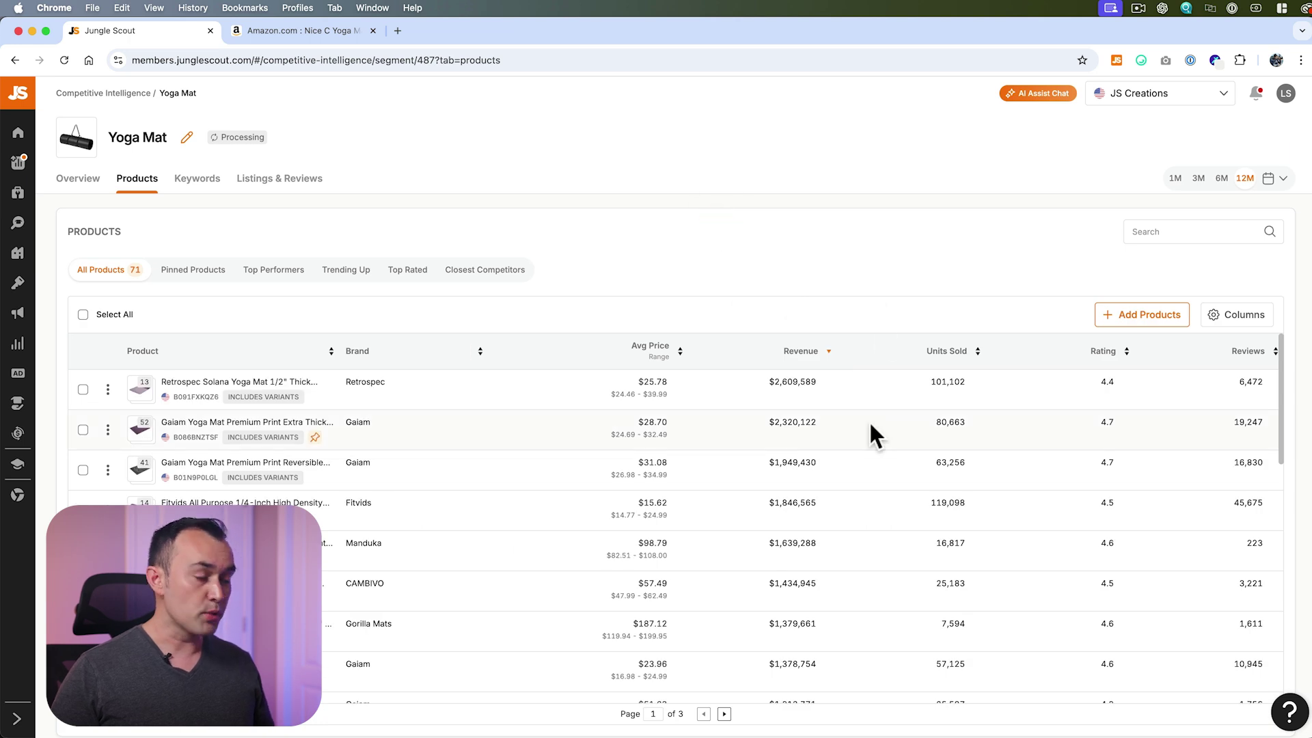
pyautogui.click(861, 520)
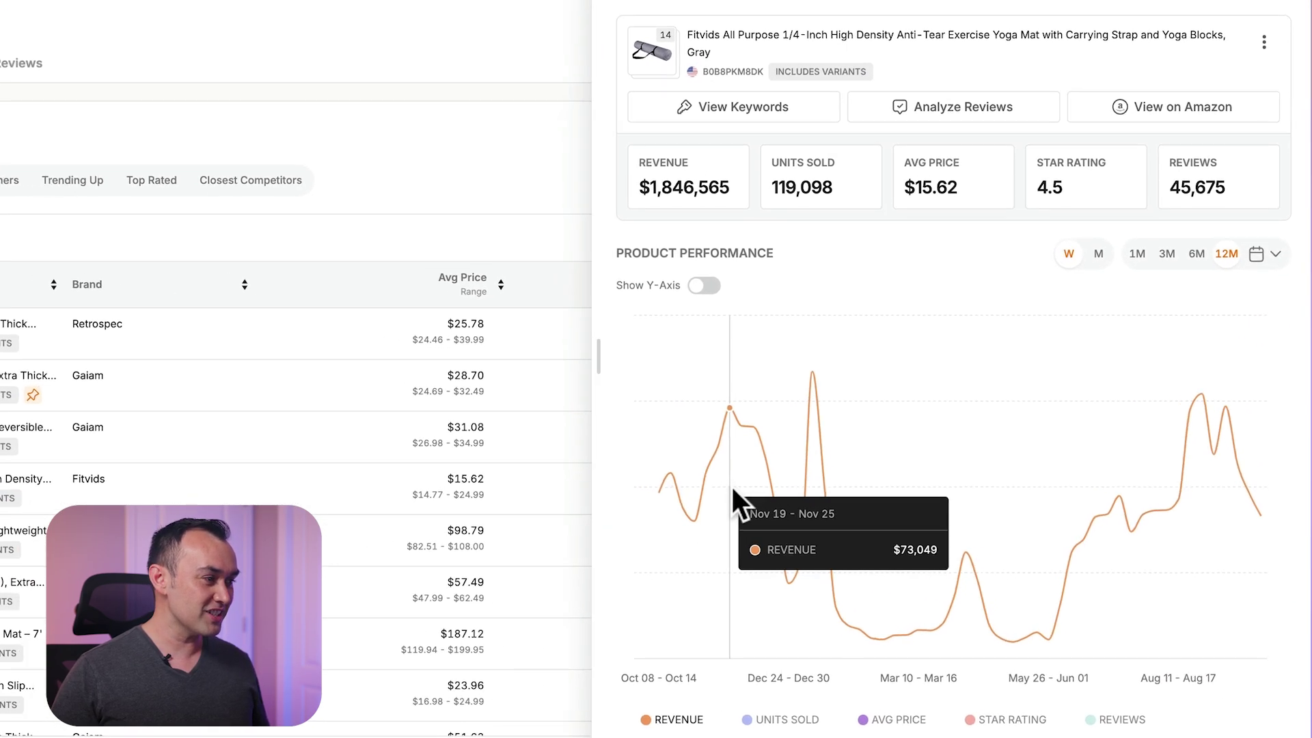
pyautogui.click(1171, 315)
pyautogui.click(1194, 263)
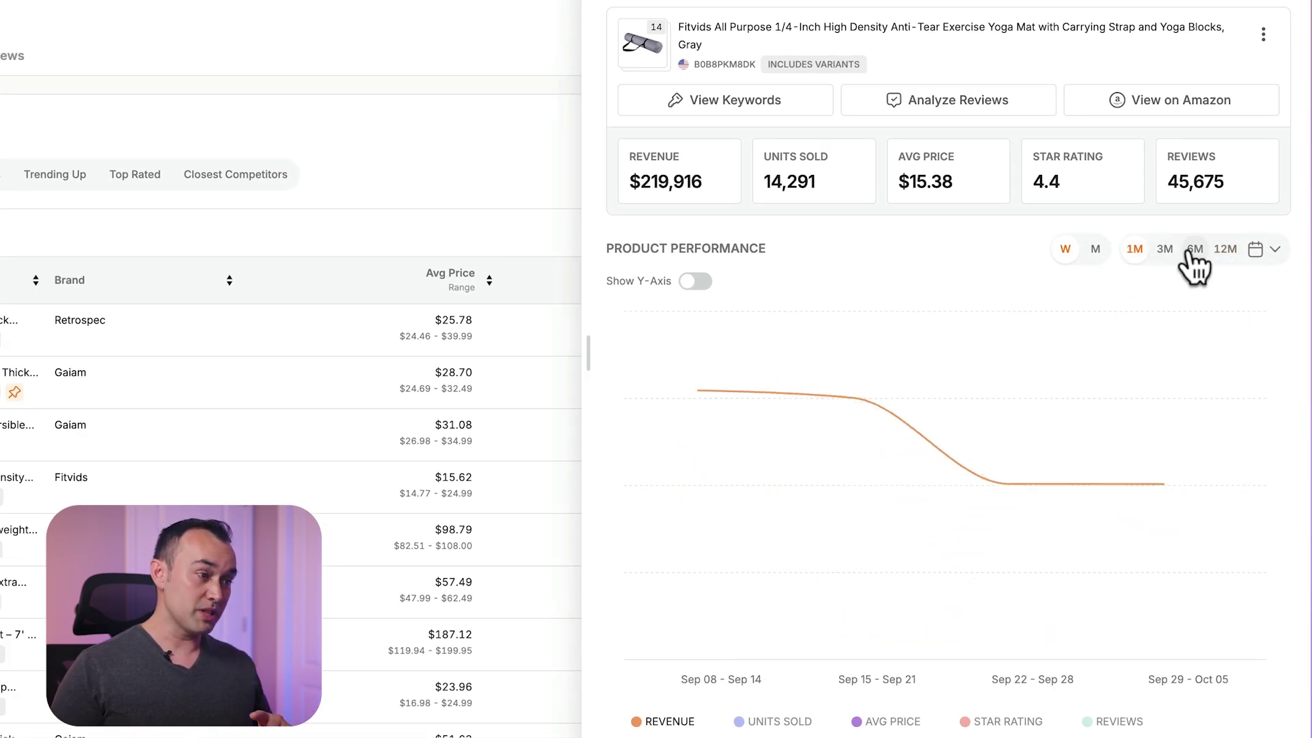
pyautogui.click(1223, 261)
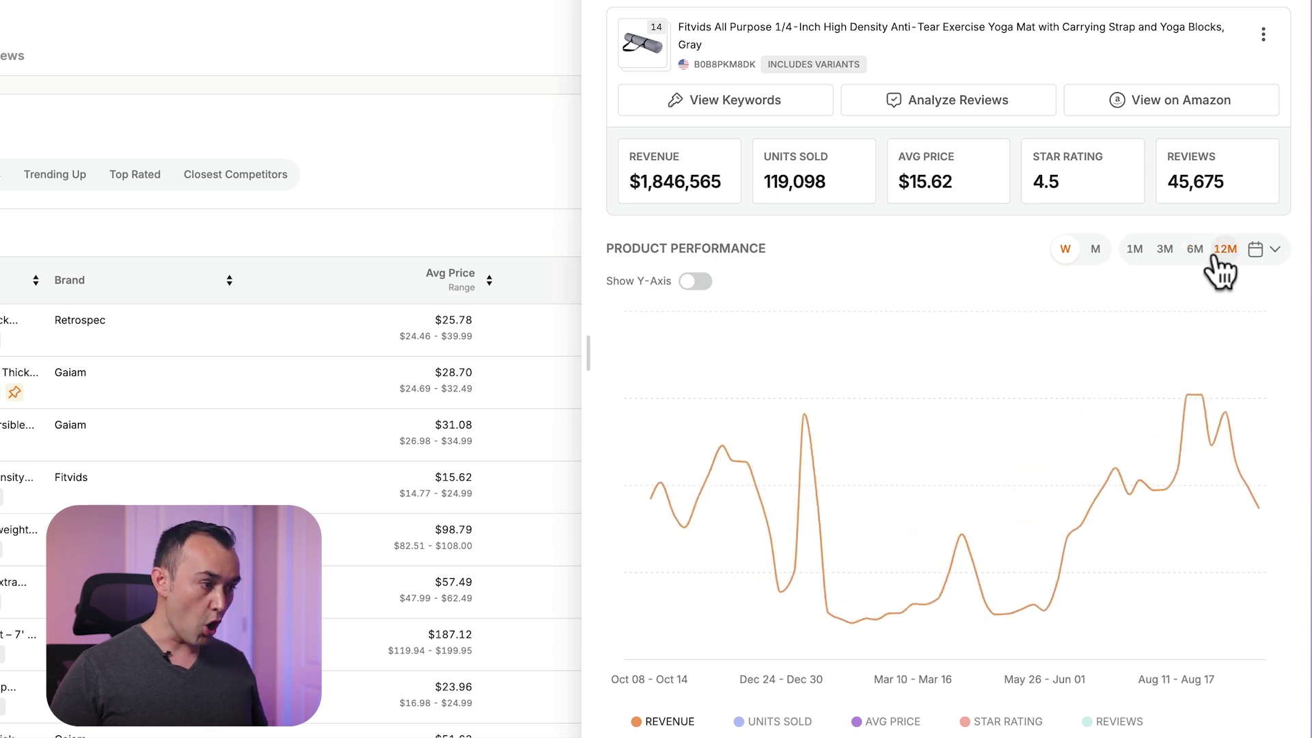
pyautogui.moveTo(950, 442)
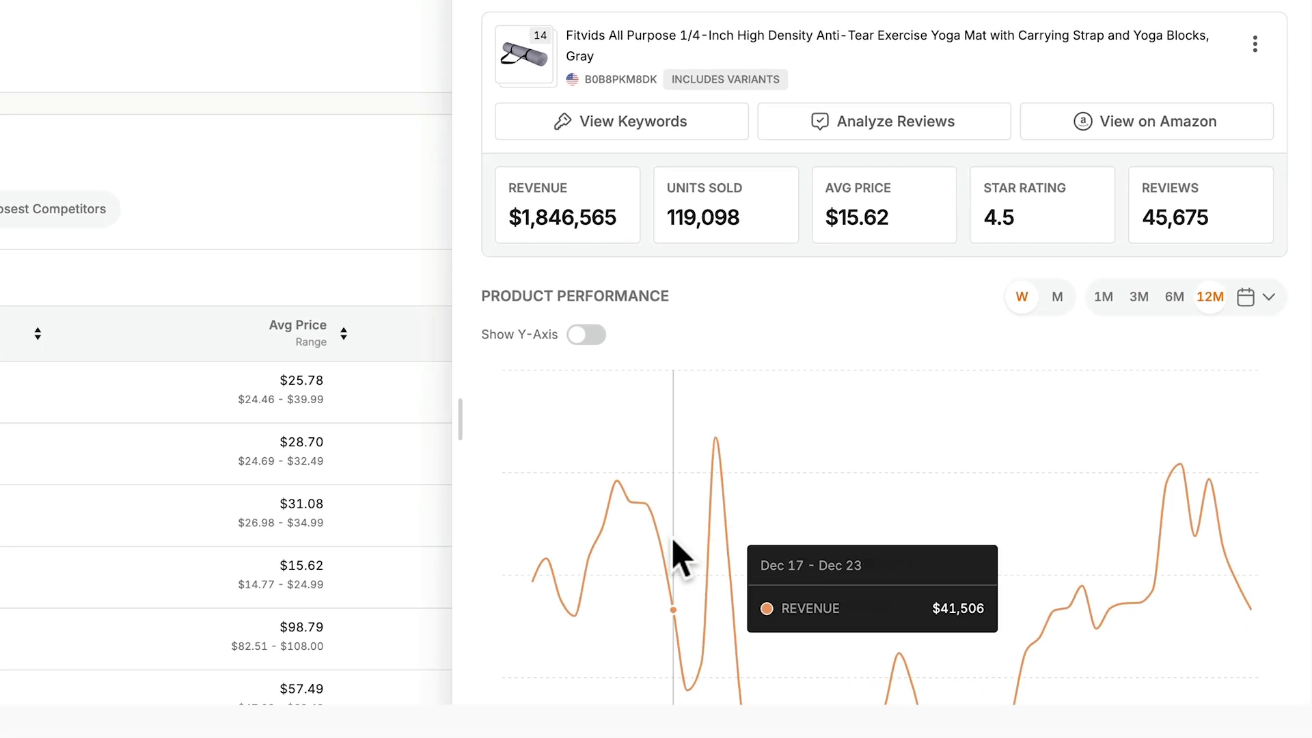
pyautogui.click(491, 195)
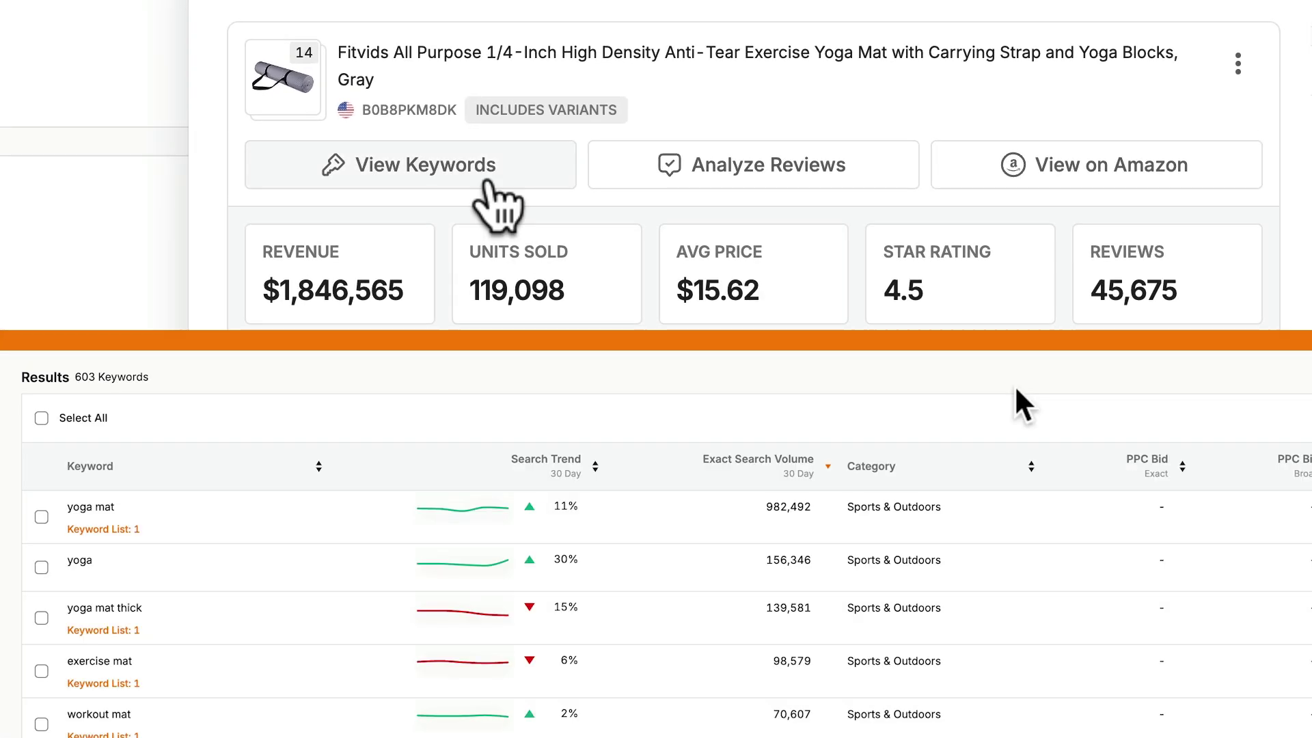
pyautogui.scroll(-7, 1014, 384)
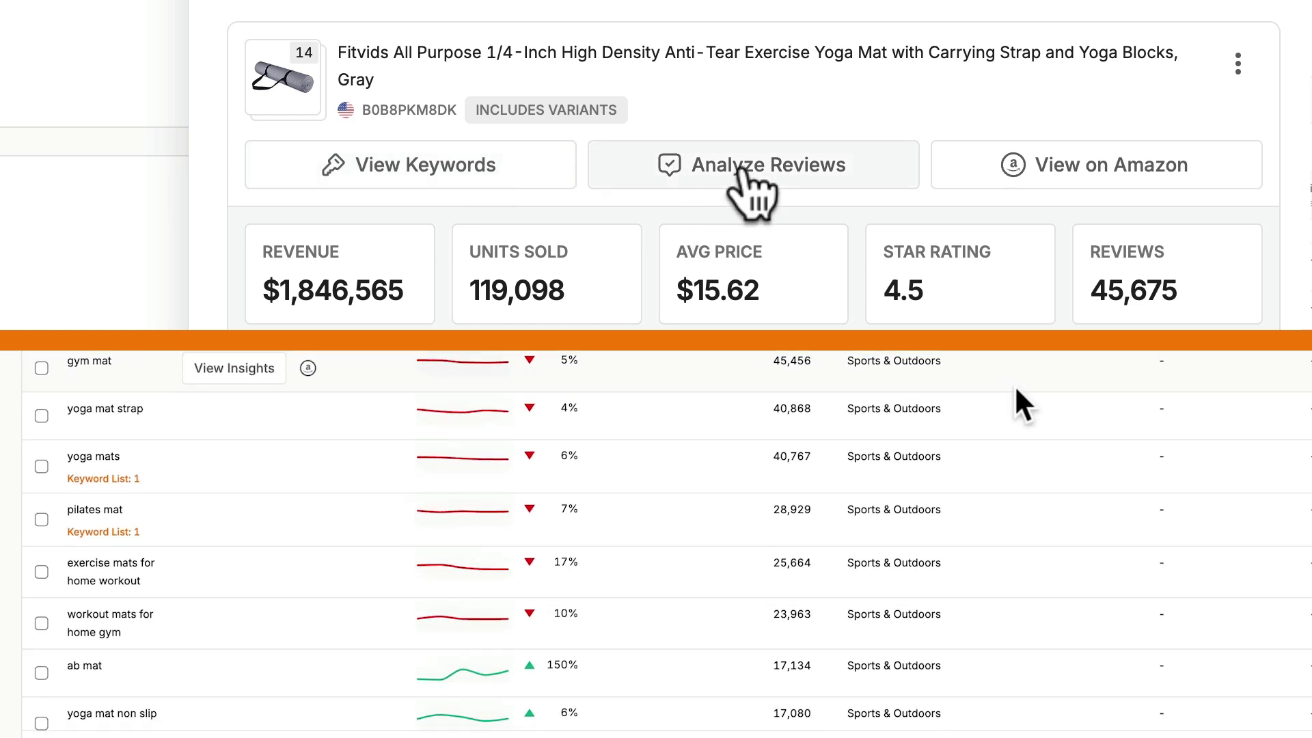
pyautogui.click(743, 172)
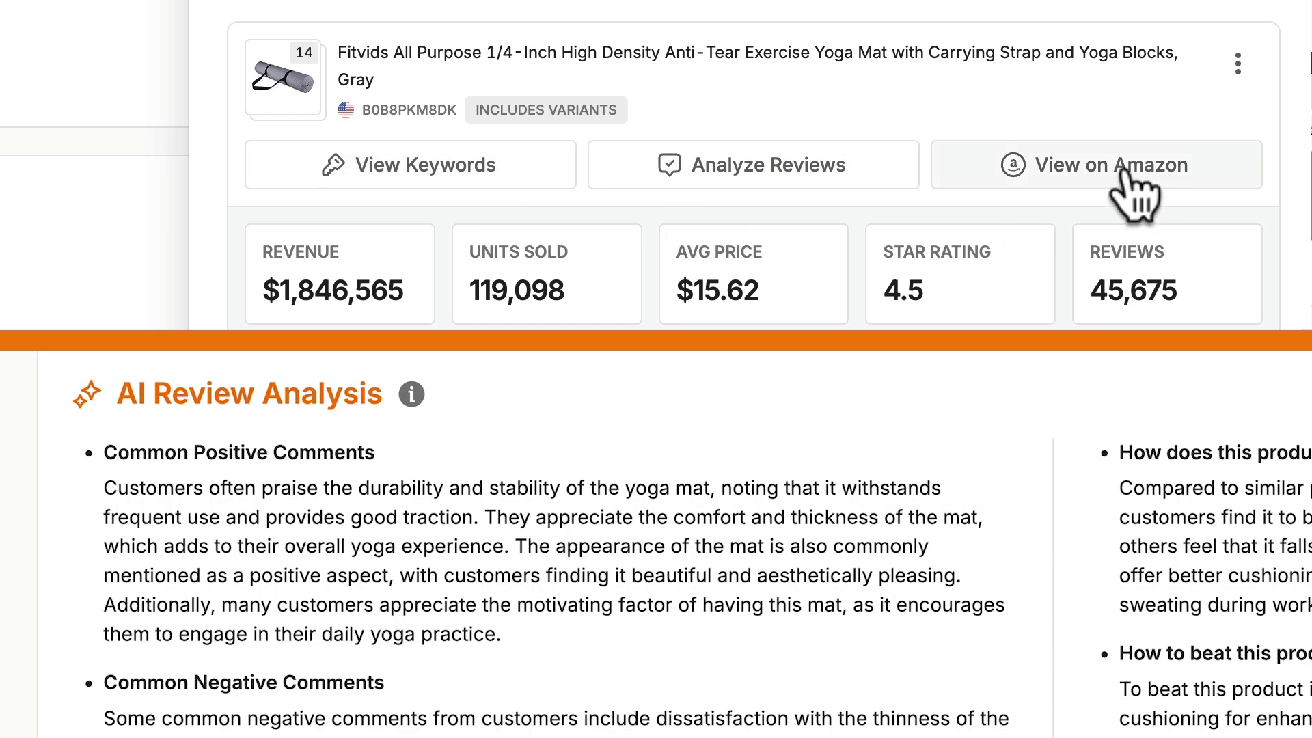
pyautogui.click(1039, 175)
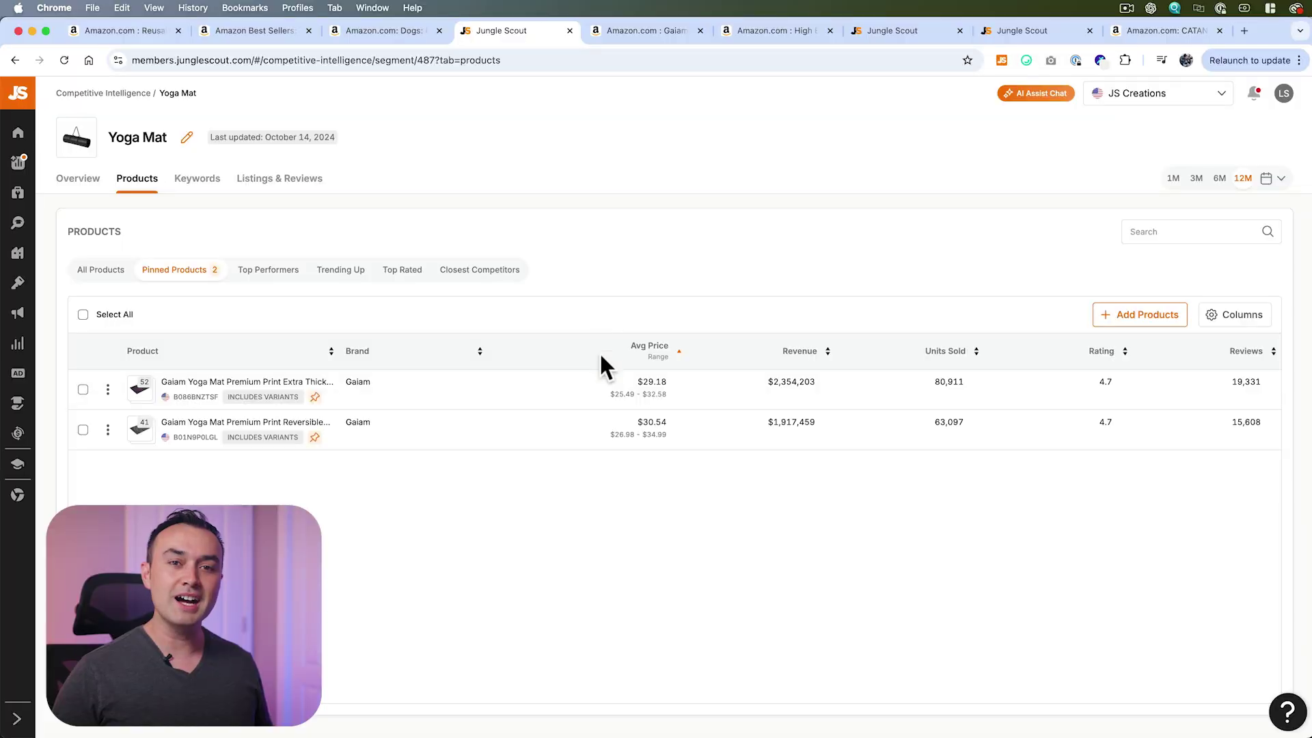
pyautogui.click(595, 384)
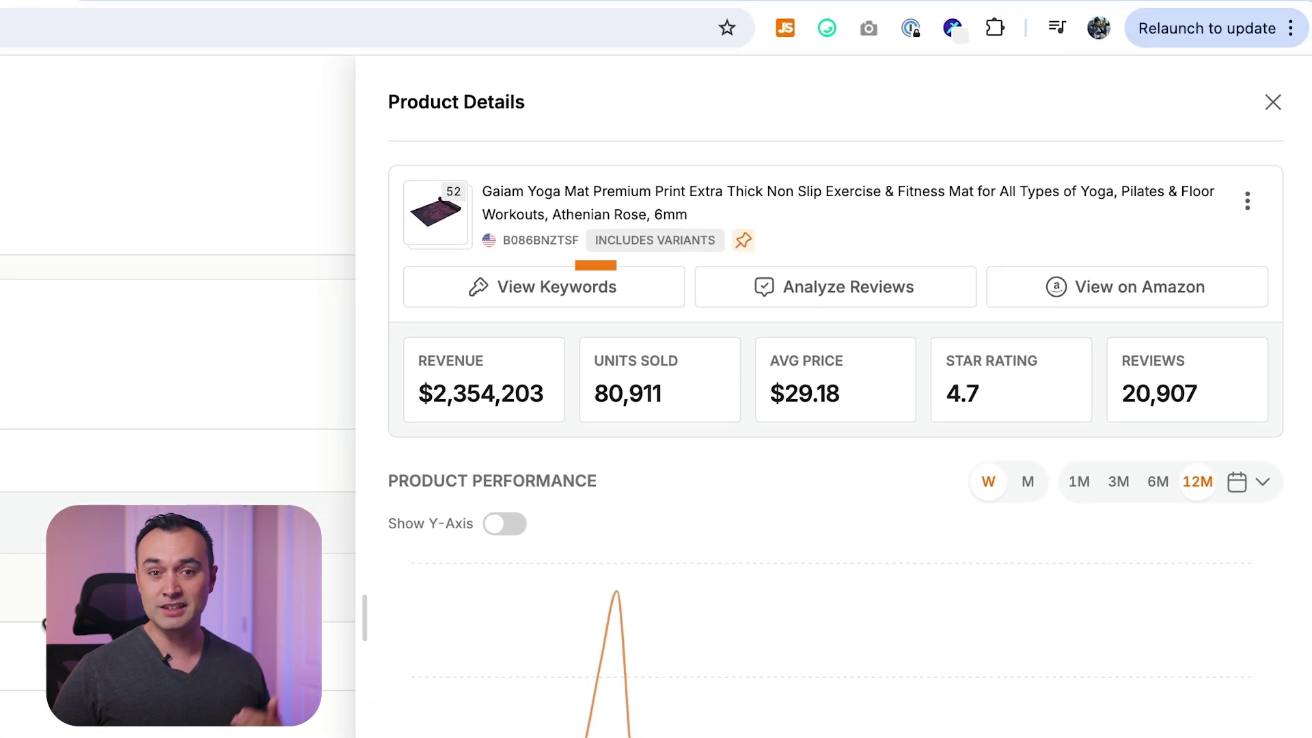
pyautogui.click(1137, 290)
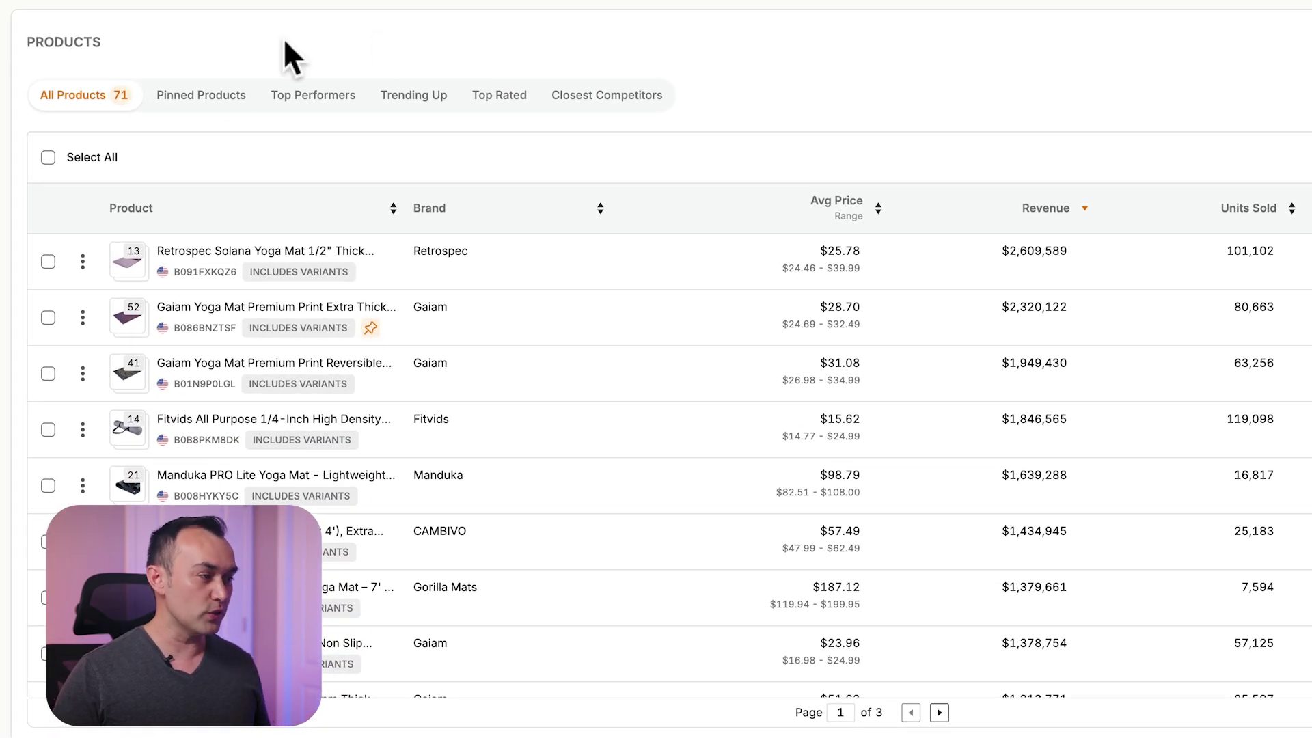
# Pin the reversible Gaiam print mat and the solid-colour Gaiam mat
pyautogui.click(207, 101)
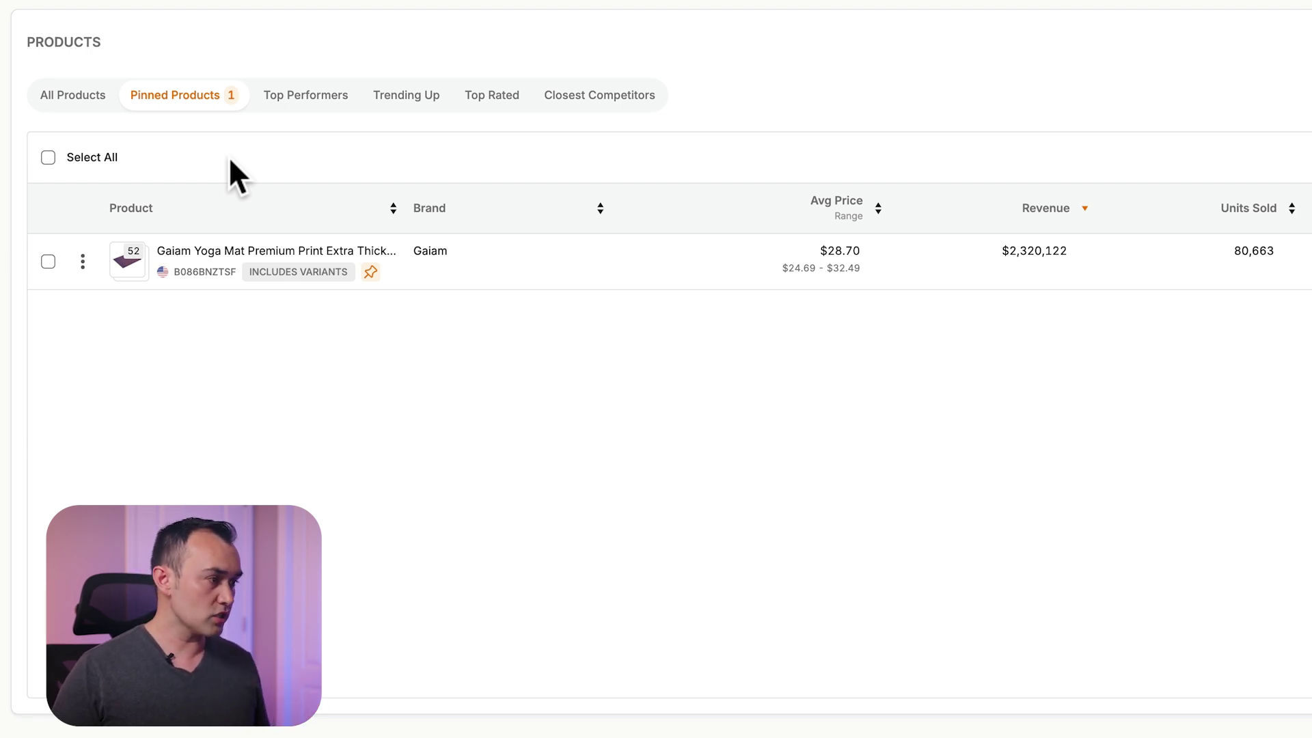
pyautogui.click(72, 104)
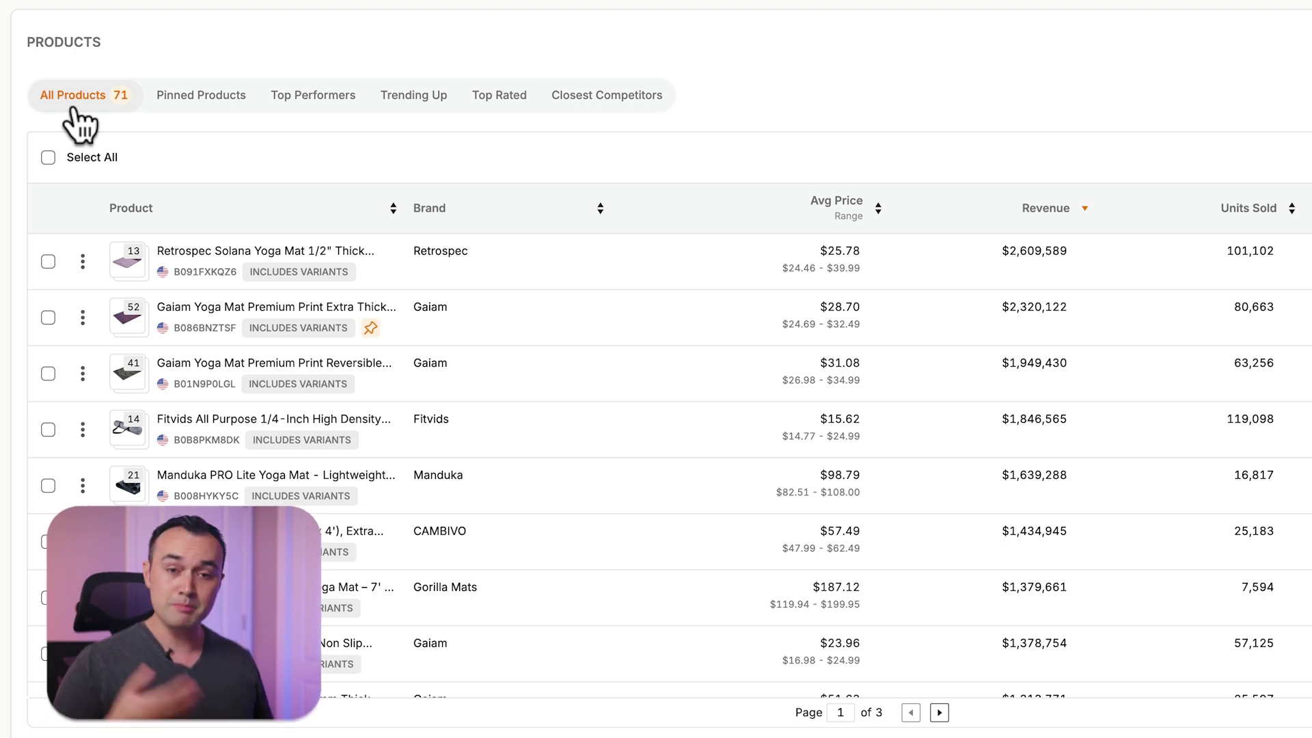
pyautogui.click(83, 373)
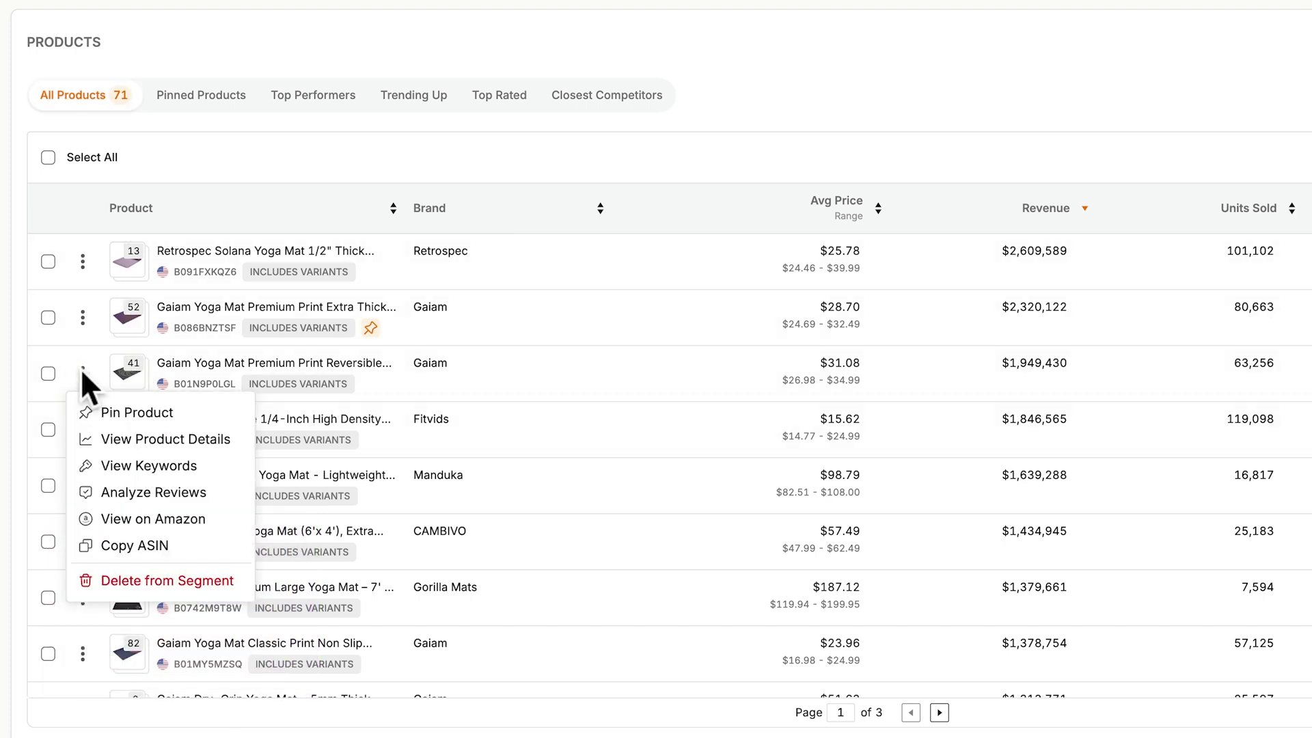
pyautogui.click(82, 411)
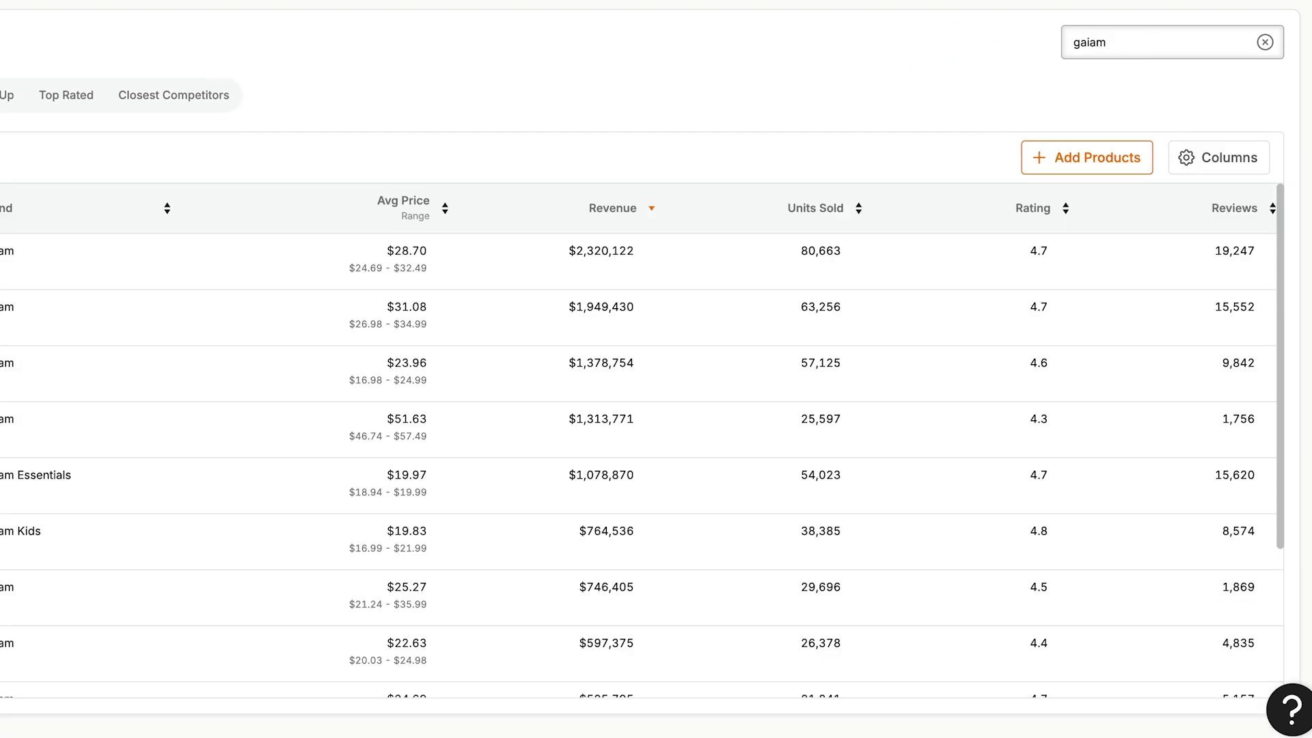
pyautogui.scroll(-3, 252, 472)
pyautogui.click(82, 388)
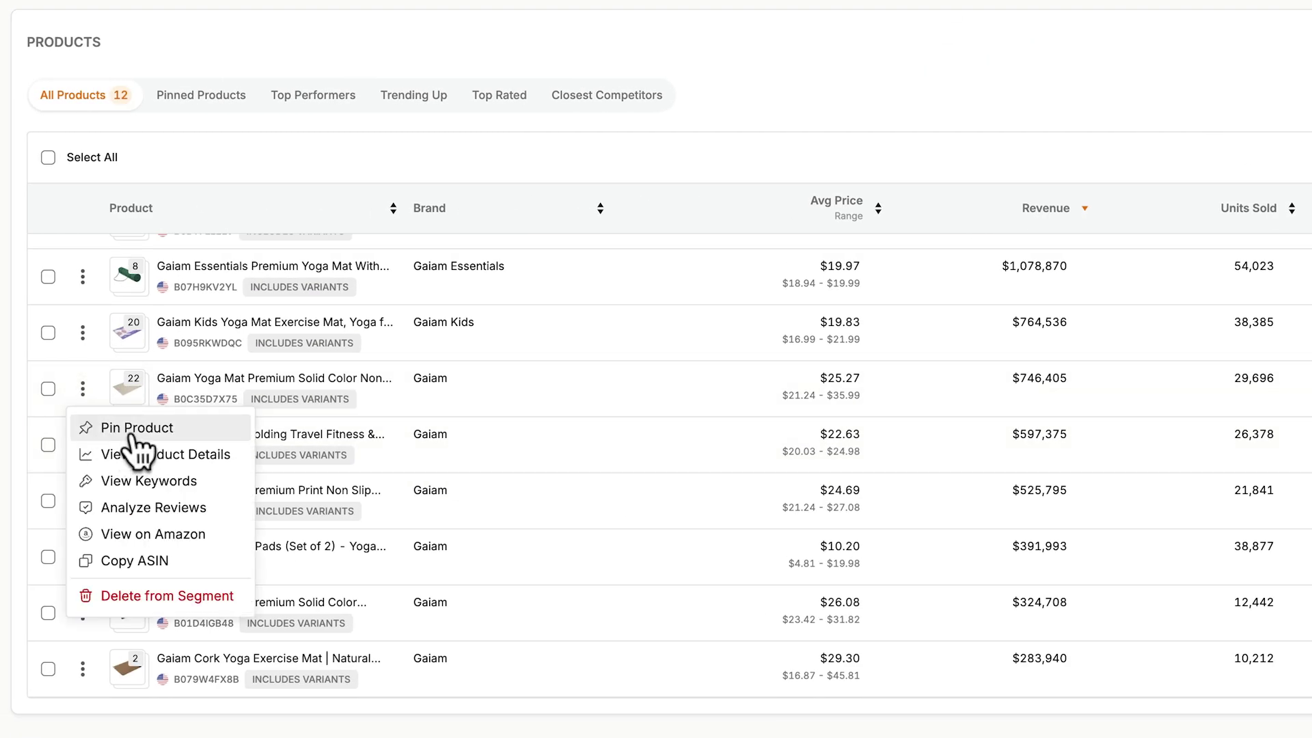
pyautogui.click(89, 428)
# Unpin the solid-colour Gaiam mat so the pinned list holds two Gaiam mats
pyautogui.click(203, 92)
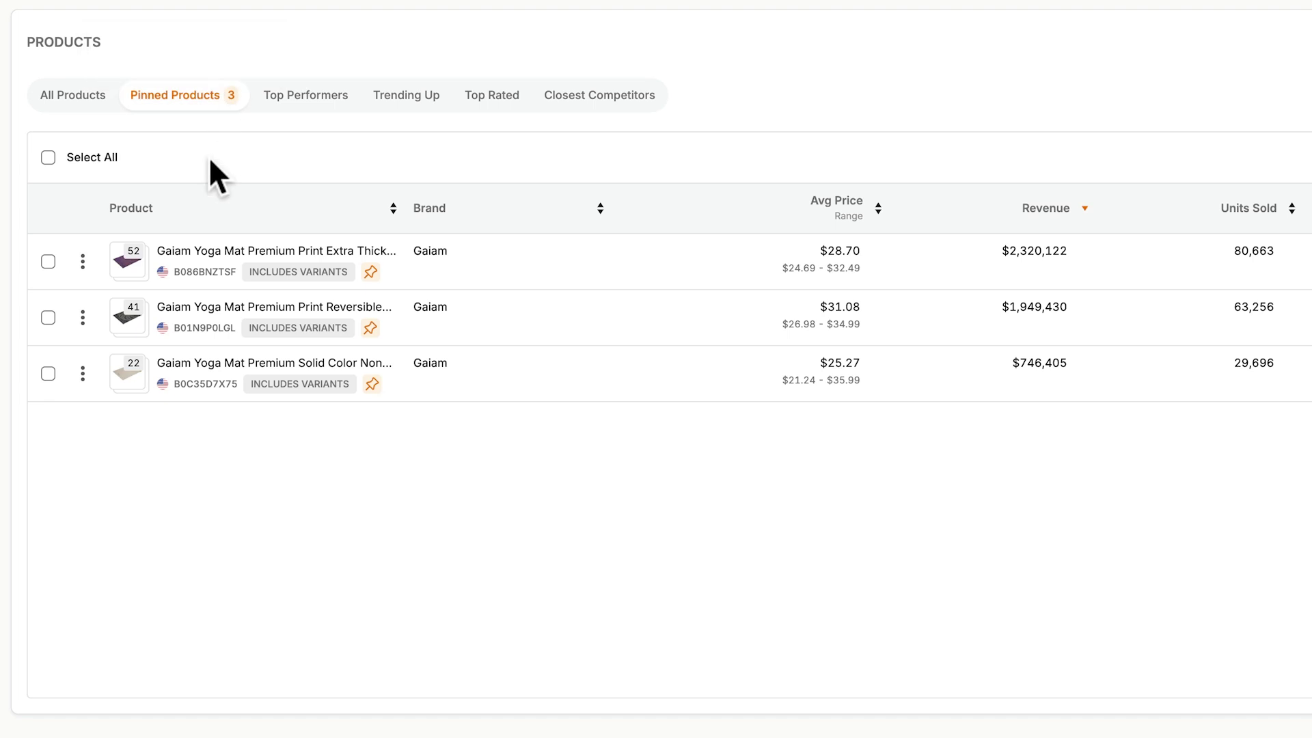
pyautogui.click(83, 373)
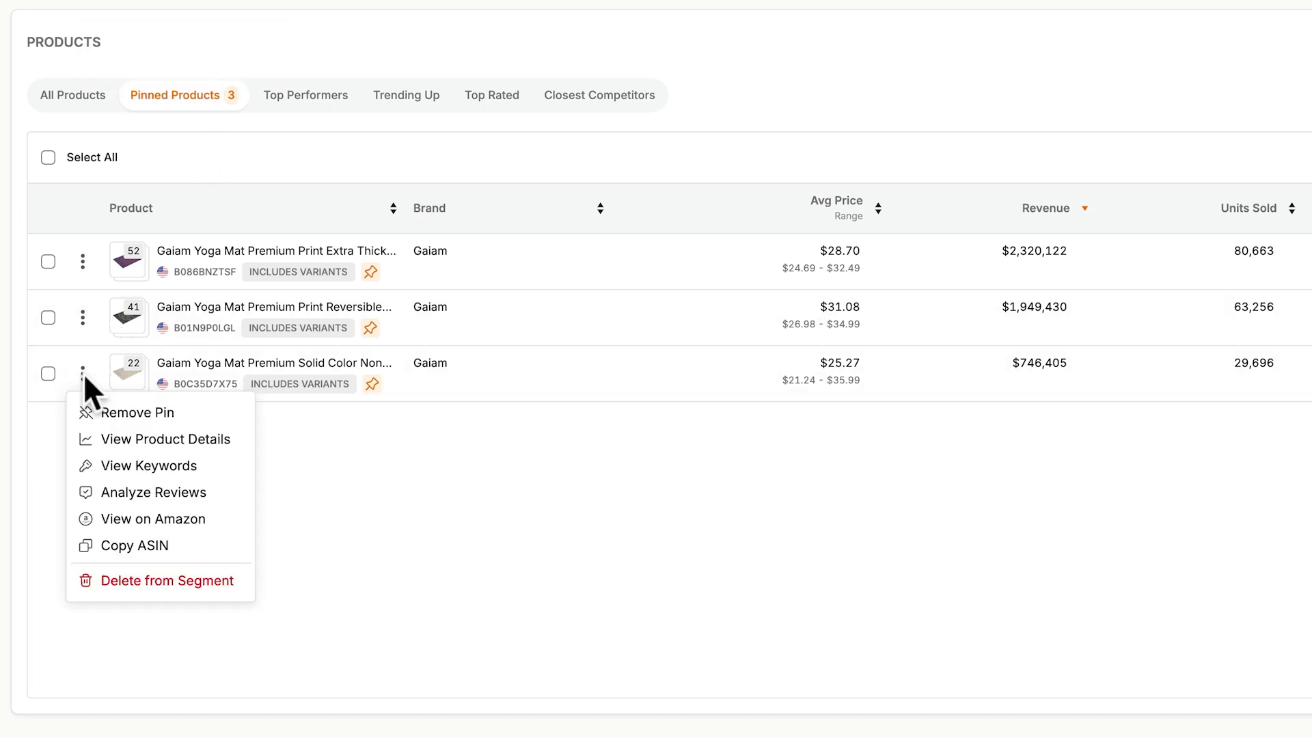
pyautogui.click(108, 413)
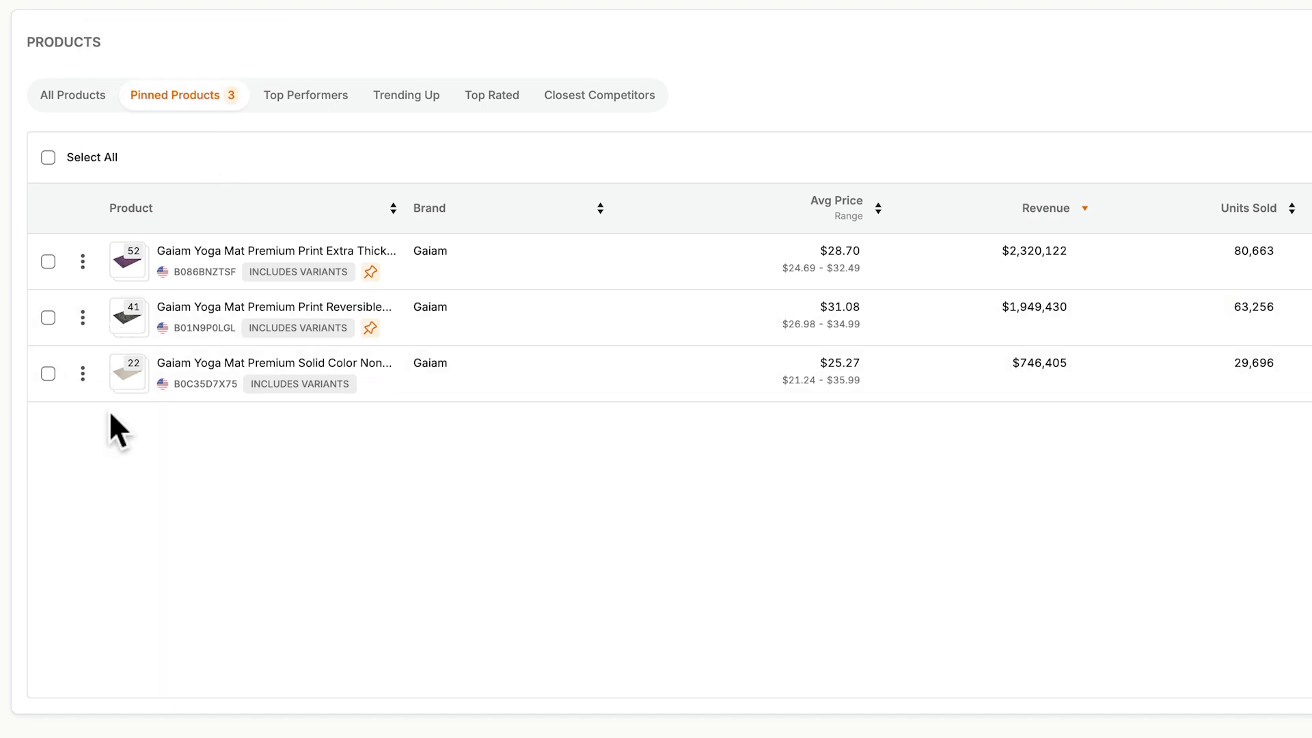
pyautogui.click(80, 96)
pyautogui.click(149, 102)
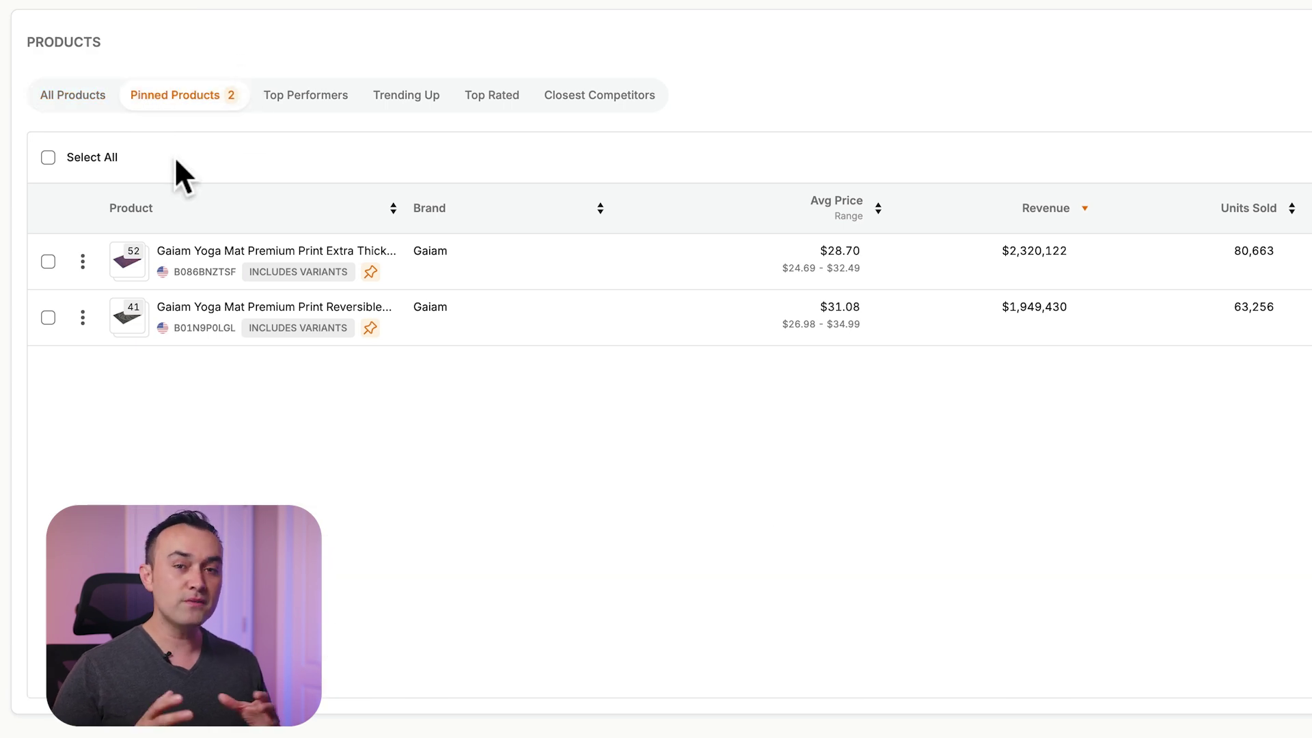
pyautogui.scroll(3, 176, 177)
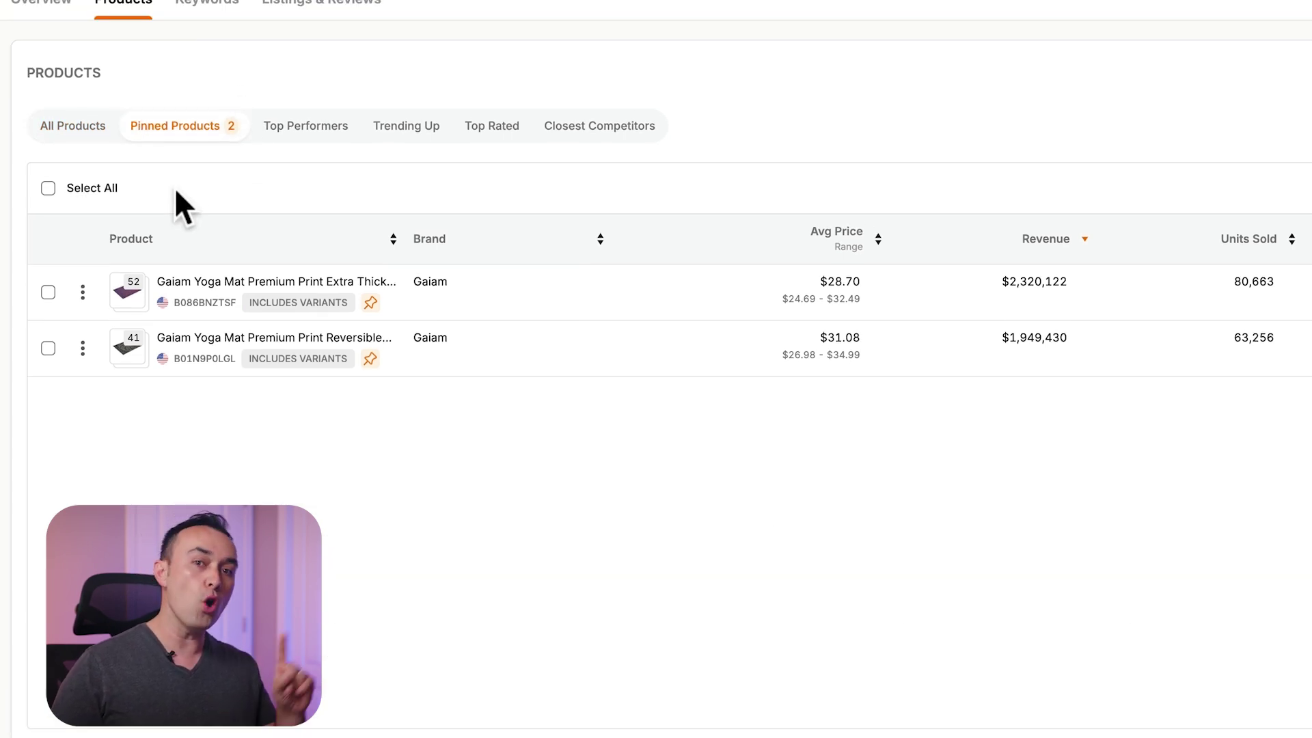
# Glance at the market-share overview, then return to the Products list of pinned mats
pyautogui.click(42, 99)
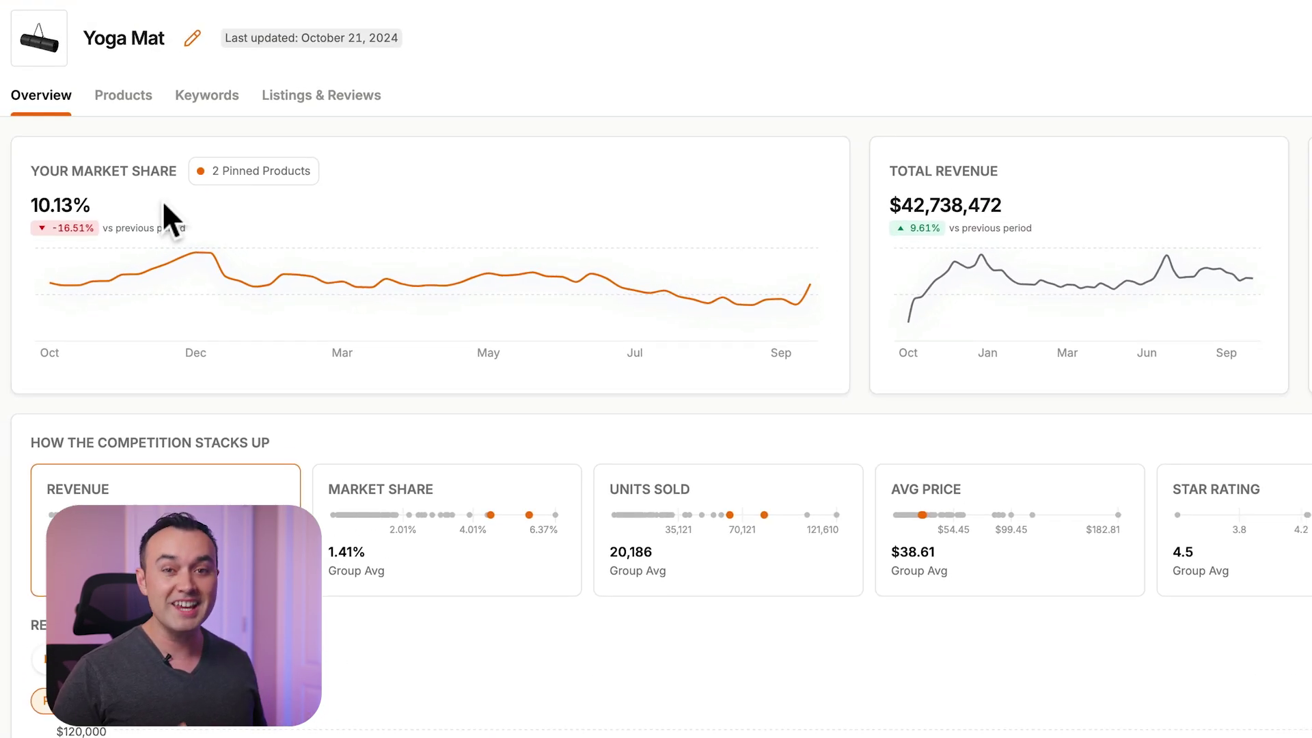
pyautogui.click(123, 96)
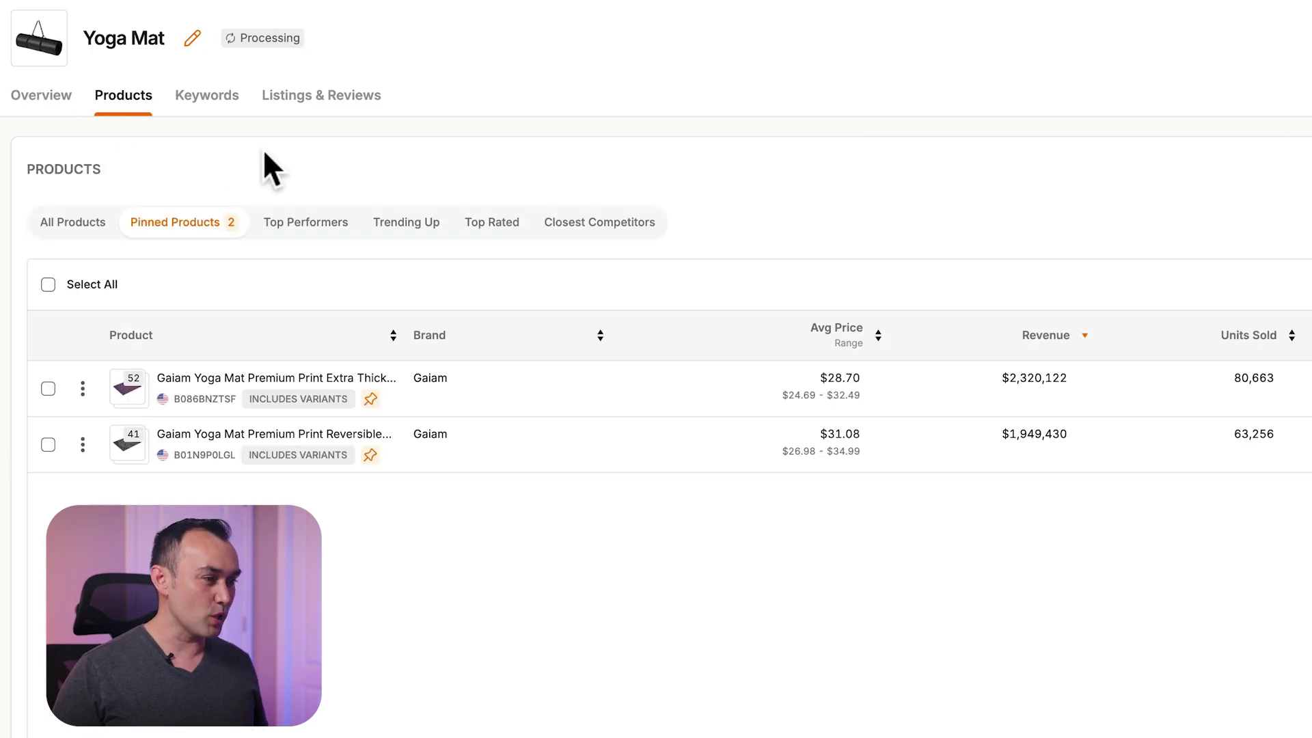
pyautogui.click(306, 230)
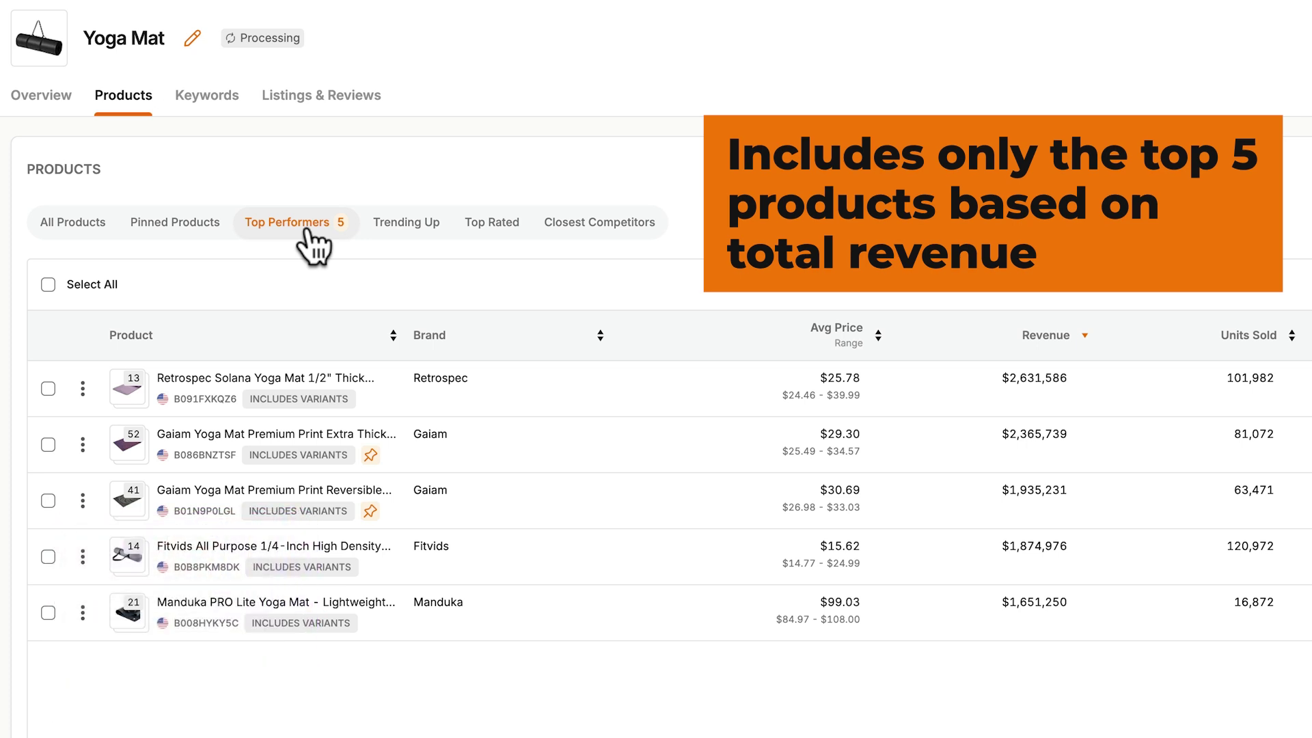
pyautogui.click(395, 231)
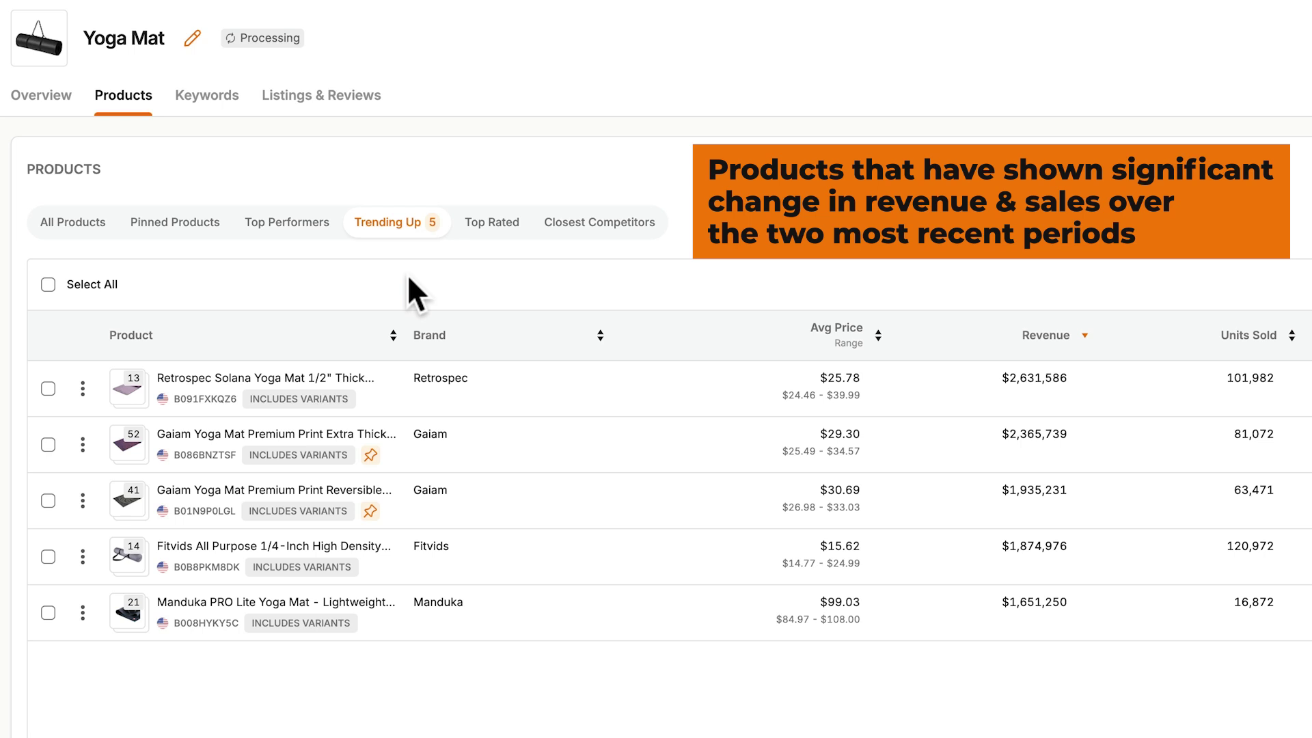
pyautogui.click(482, 232)
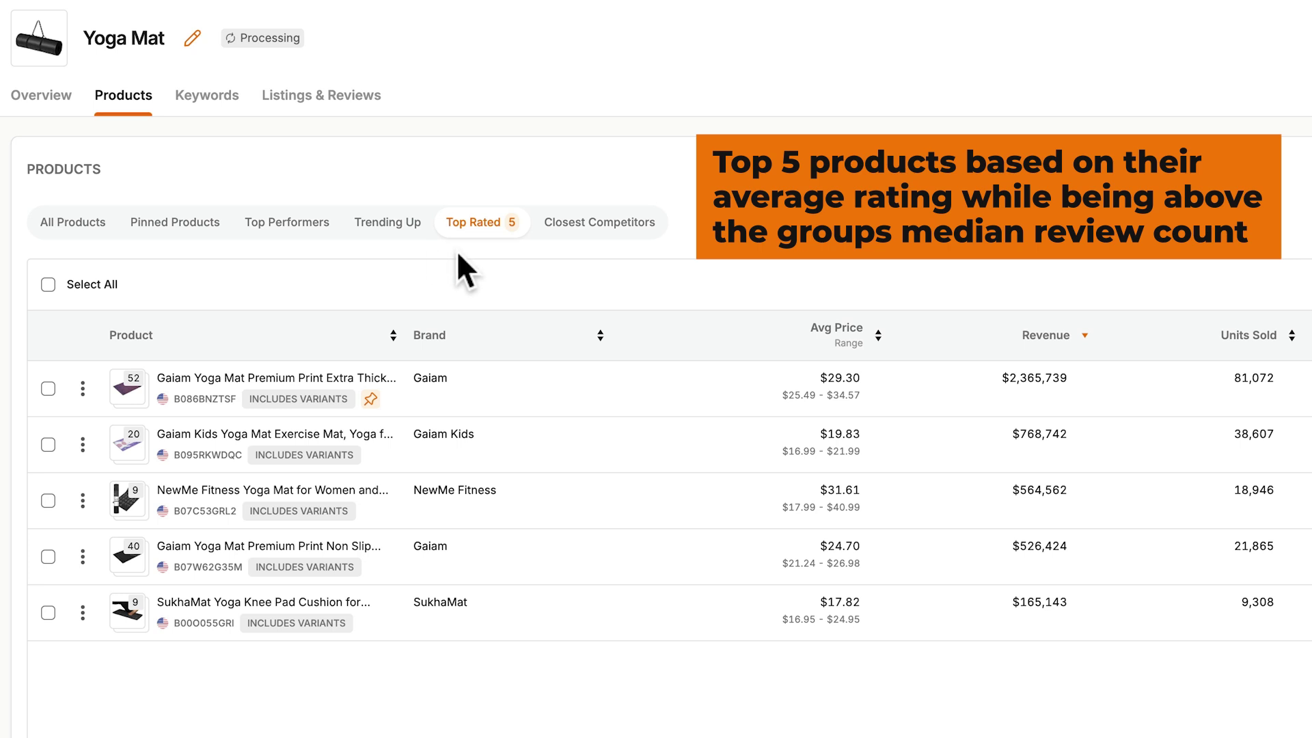
pyautogui.click(586, 232)
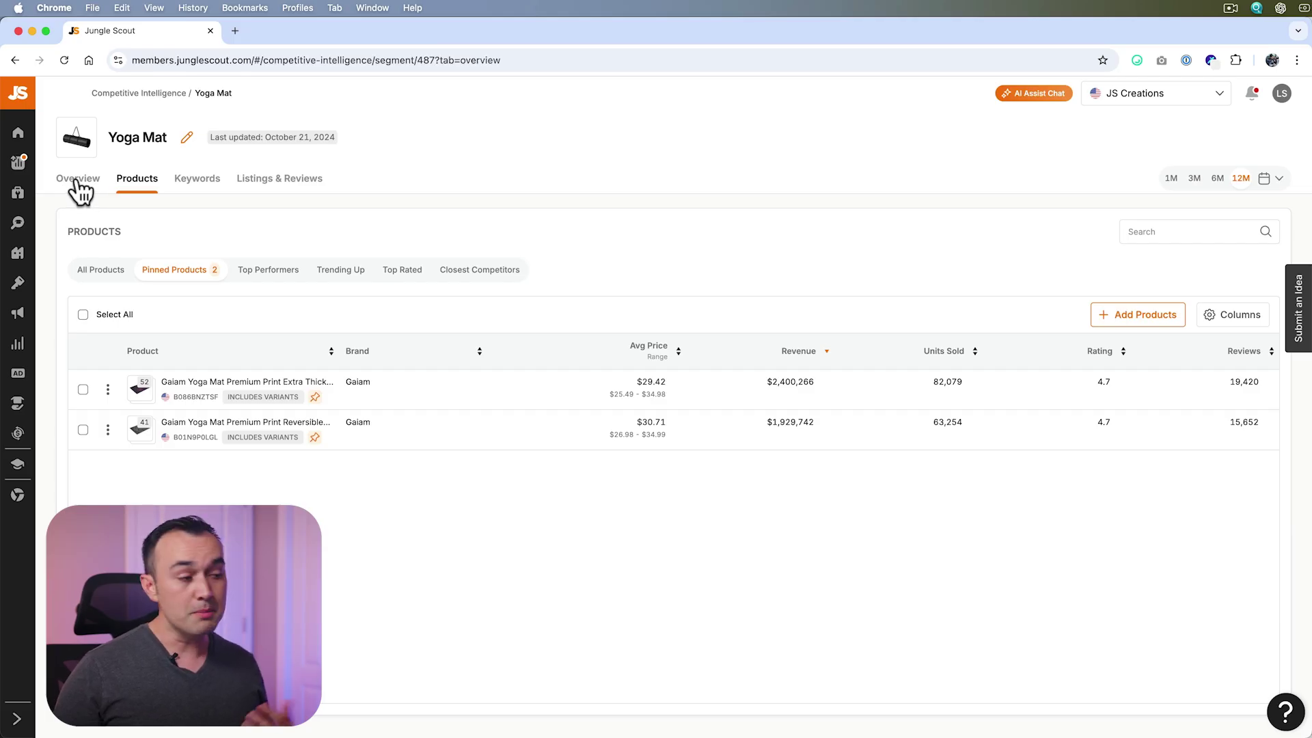
# Show the Overview with 10.13% pinned market share and $42,738,472 total revenue
pyautogui.click(79, 183)
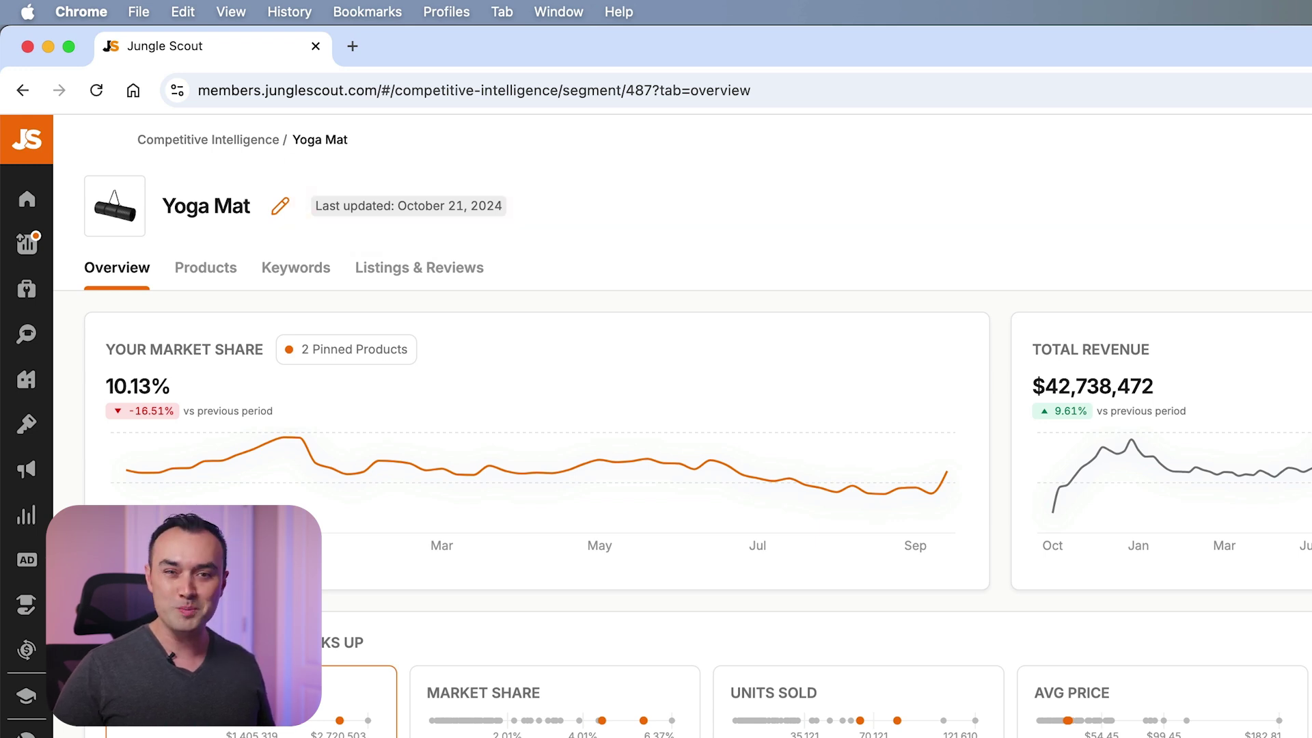
pyautogui.scroll(-4, 1301, 445)
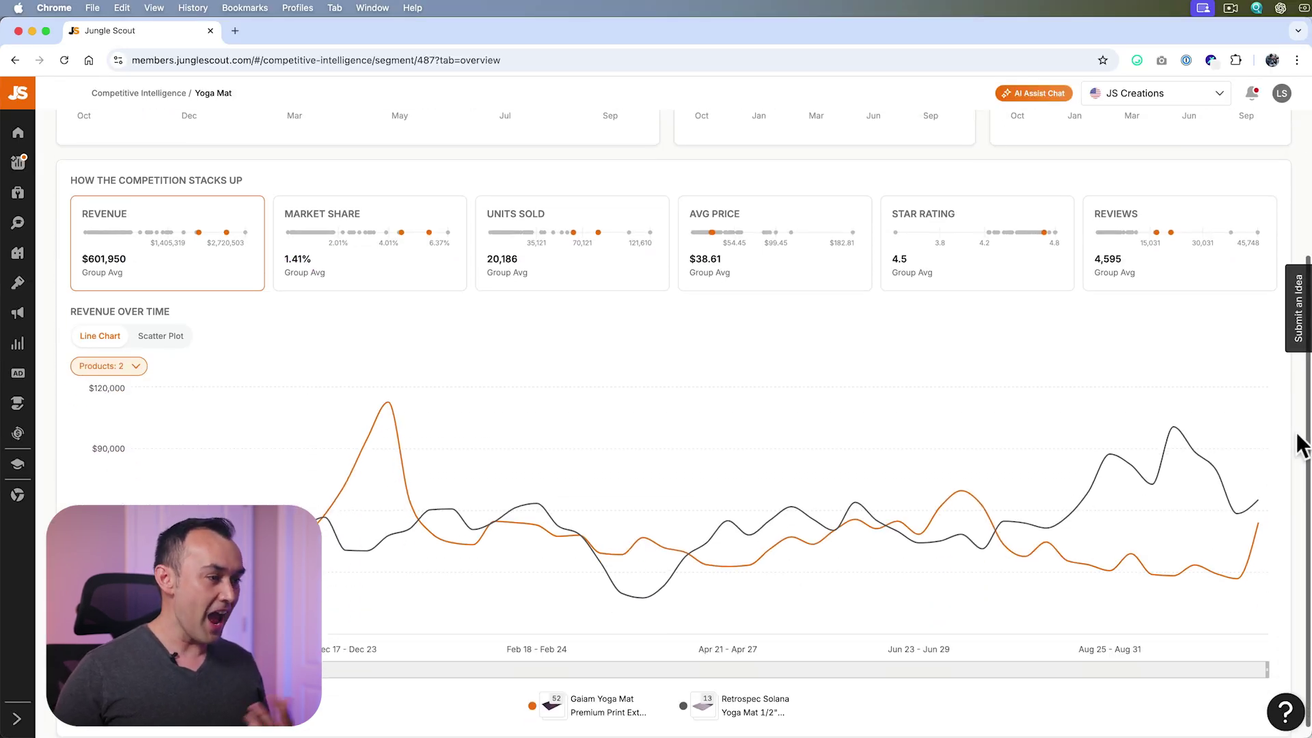
pyautogui.click(431, 265)
pyautogui.click(584, 272)
pyautogui.click(783, 268)
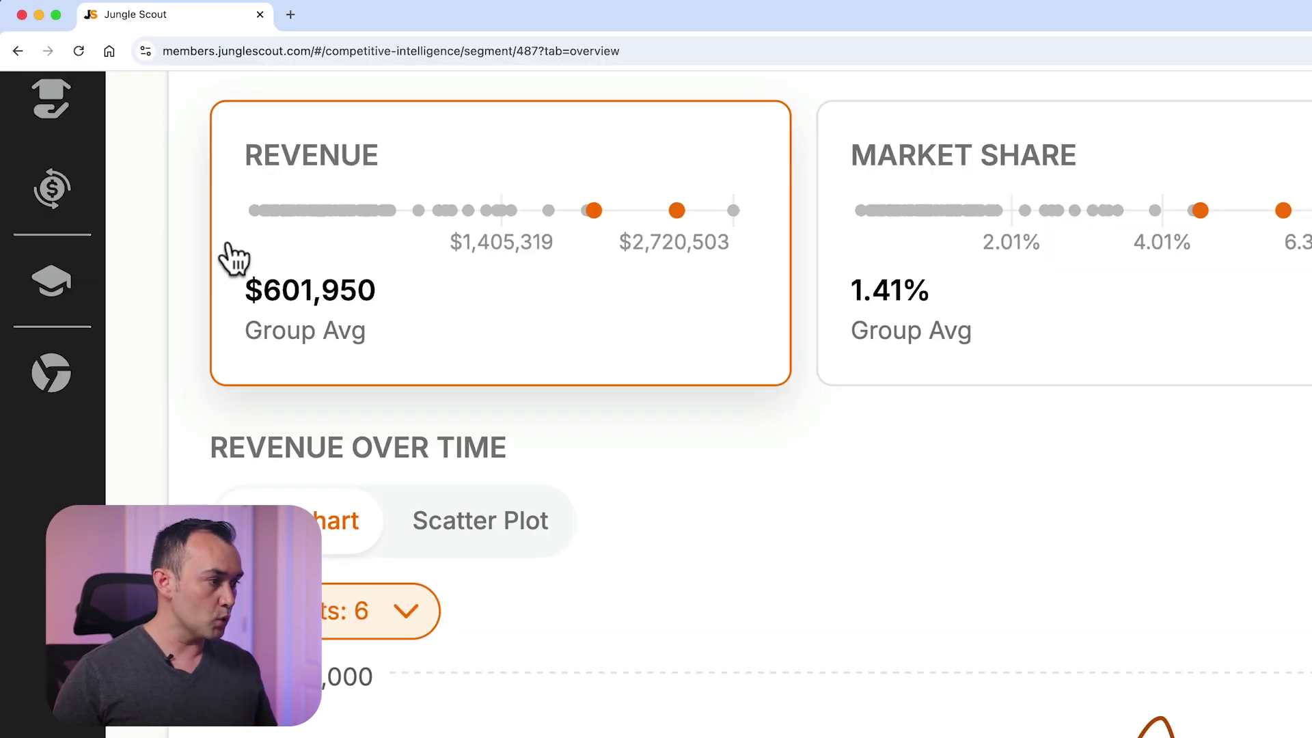
pyautogui.moveTo(253, 217)
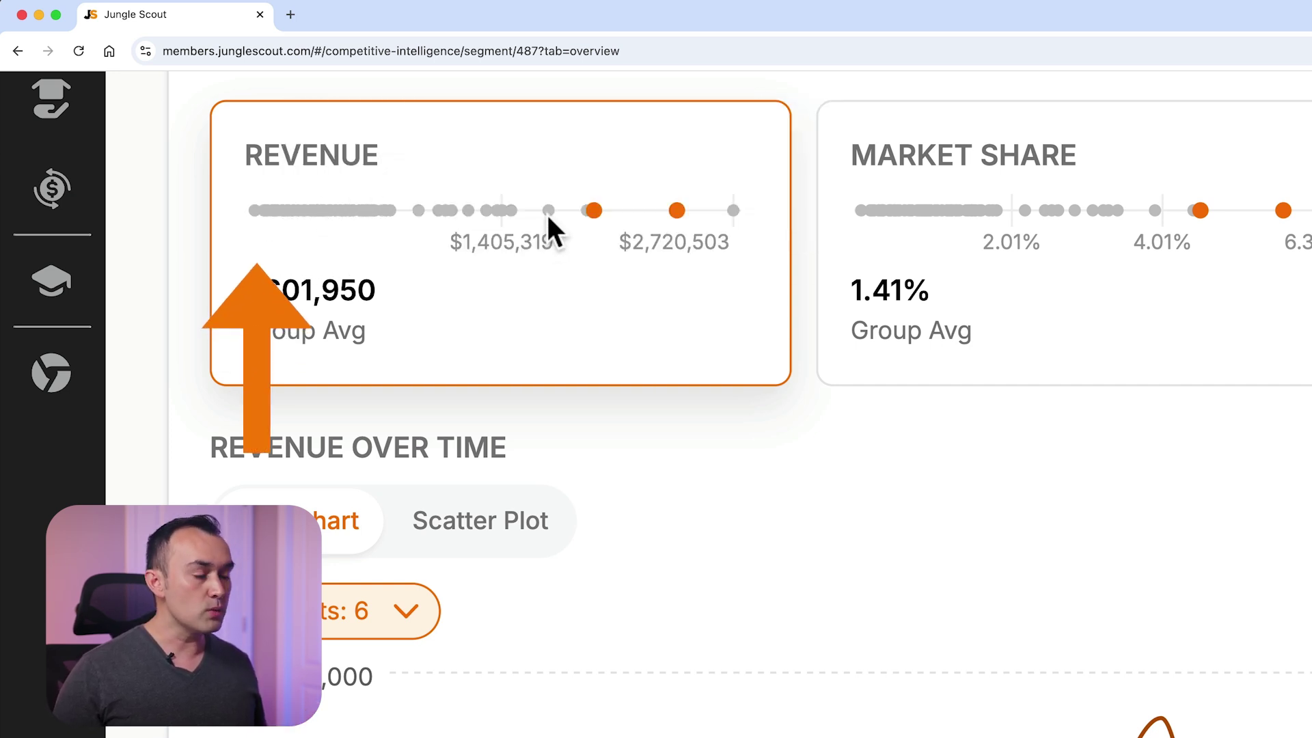
pyautogui.moveTo(682, 224)
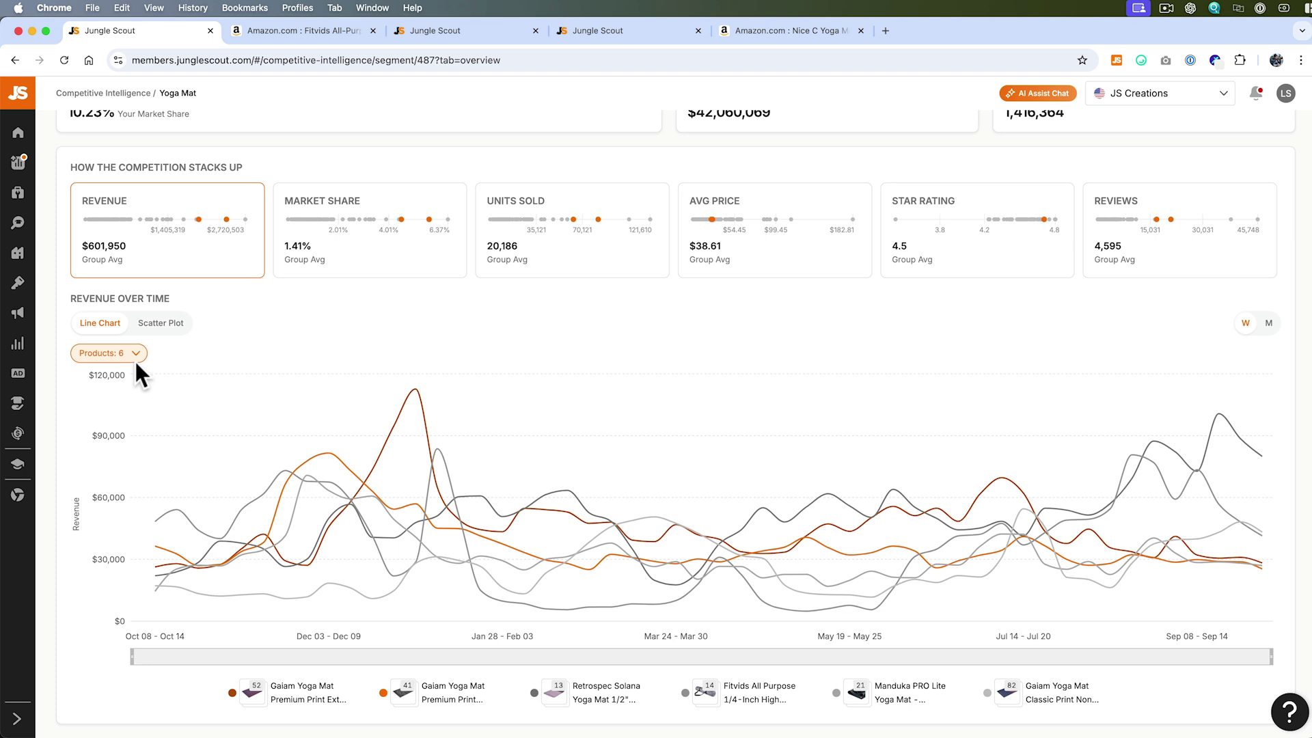
# Restore Fitvids All Purpose and Manduka PRO Lite so the chart plots all six products
pyautogui.click(406, 611)
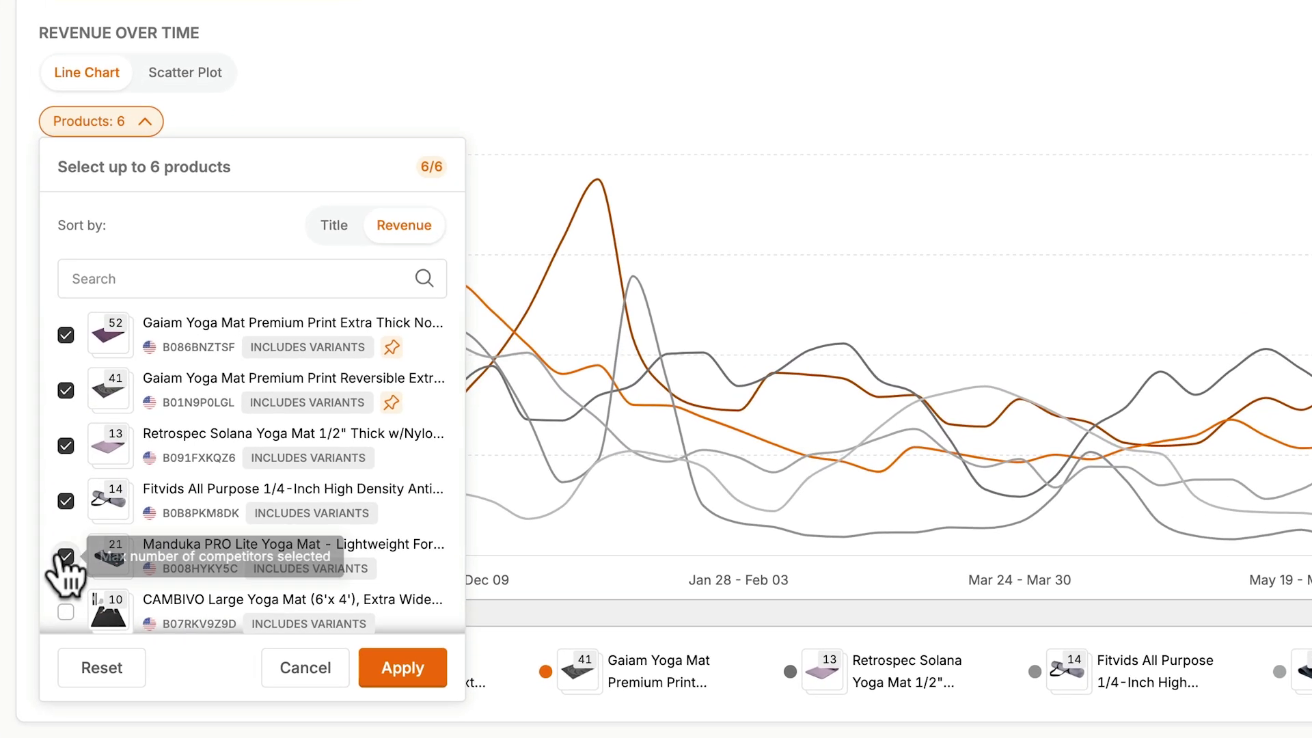
pyautogui.click(65, 557)
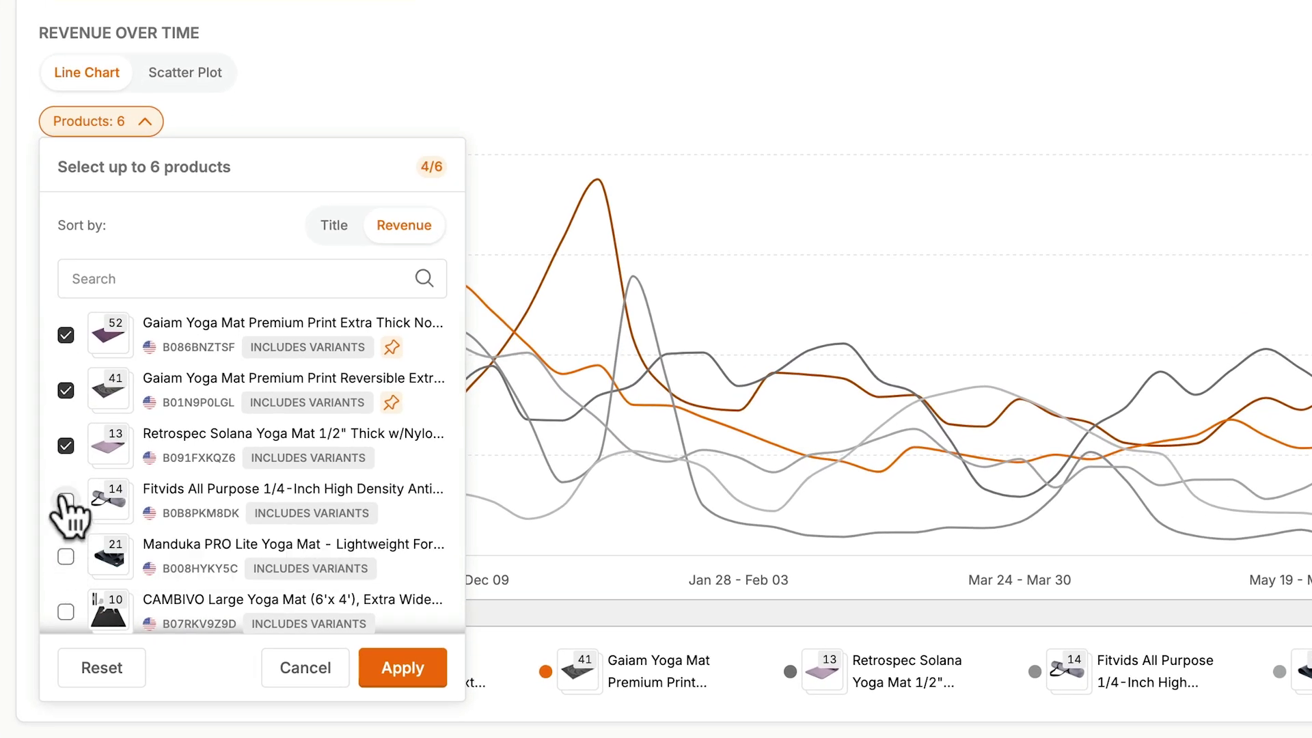
pyautogui.scroll(-10, 193, 543)
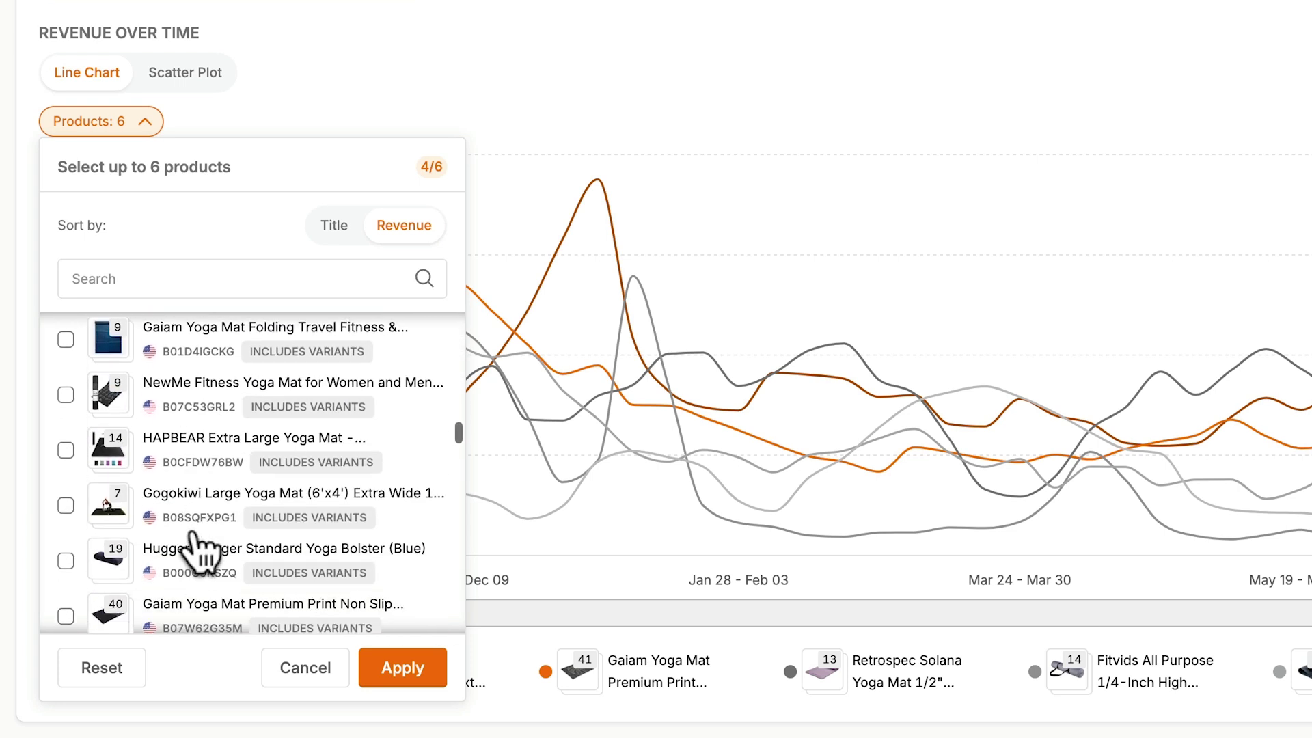
pyautogui.scroll(10, 199, 549)
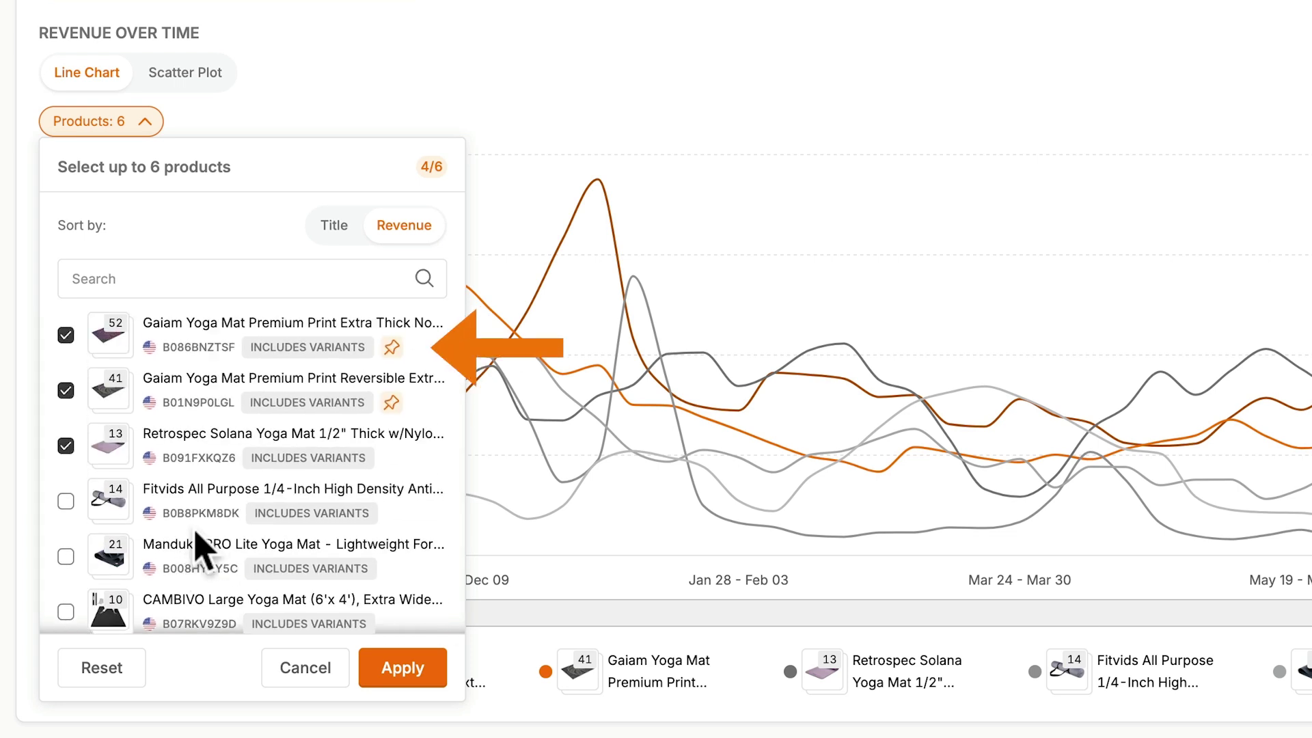
pyautogui.click(66, 503)
pyautogui.click(64, 557)
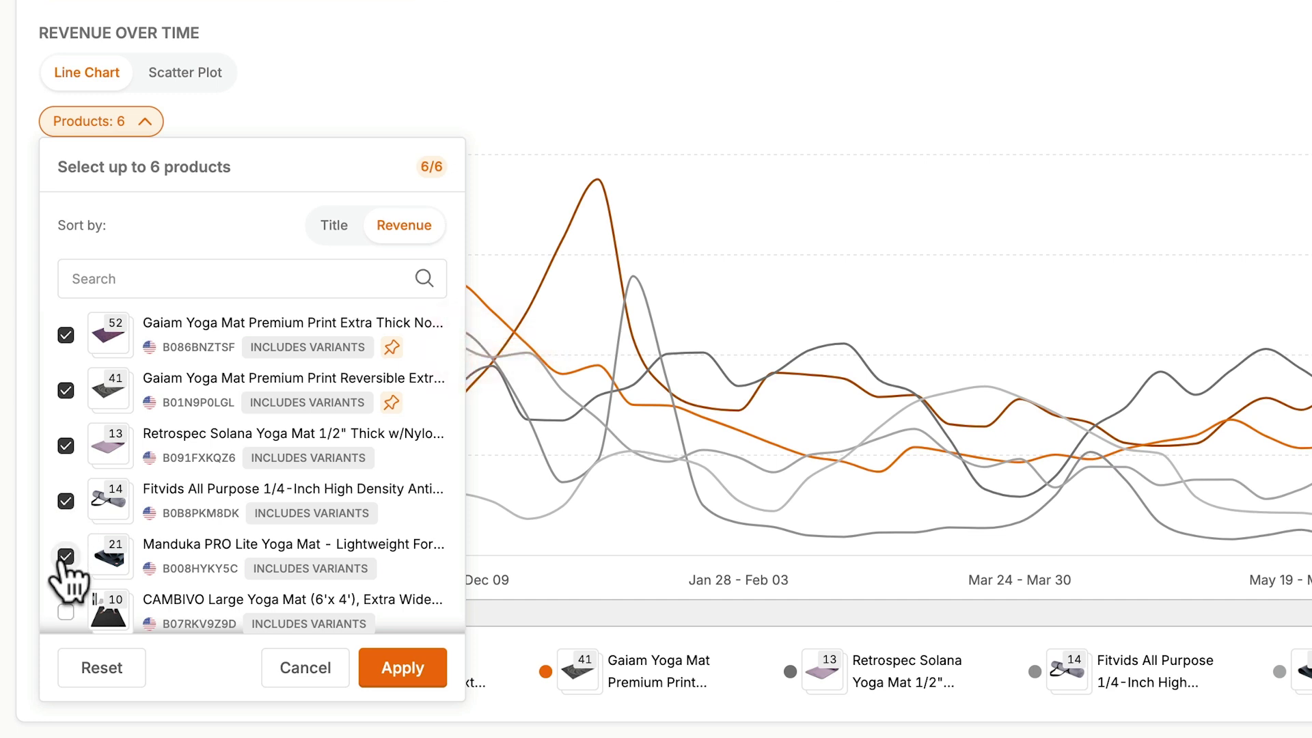
pyautogui.click(402, 668)
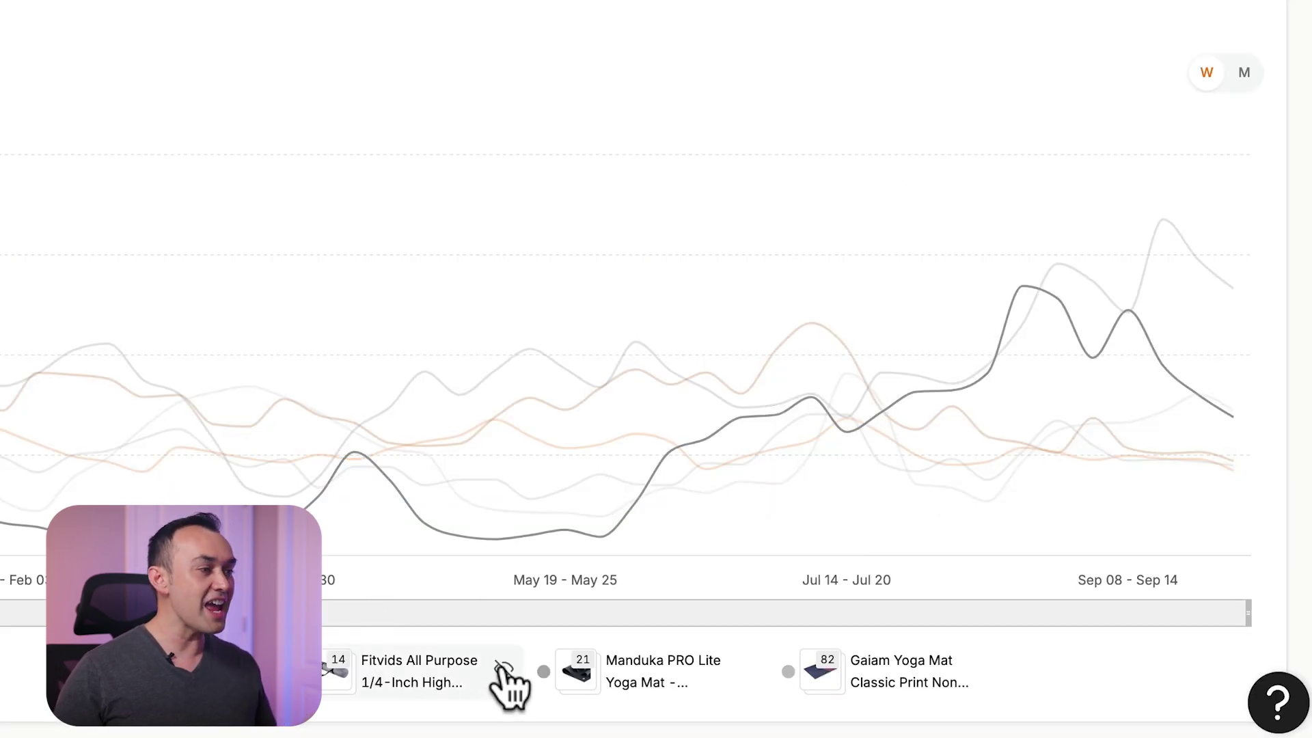
# Hide the Fitvids, Manduka, Gaiam Classic Print and lighter orange lines in the chart legend
pyautogui.click(504, 668)
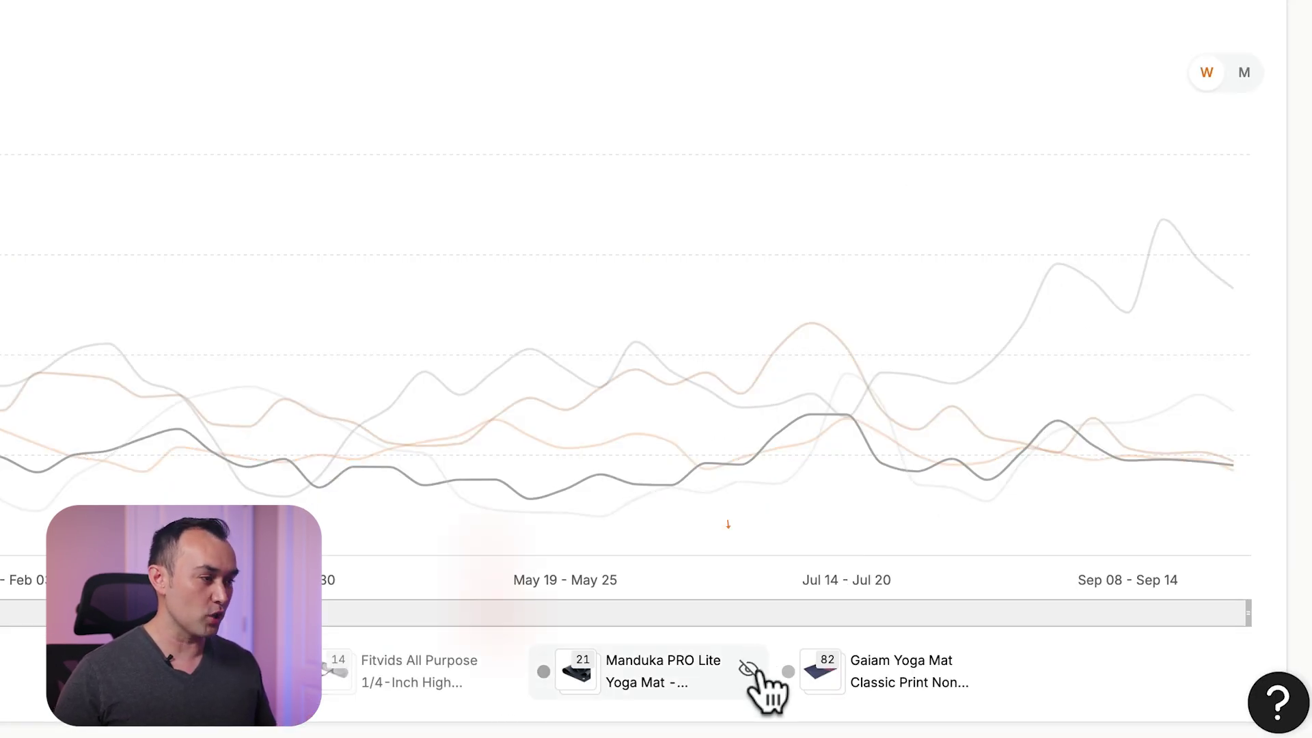
pyautogui.click(748, 668)
pyautogui.click(993, 670)
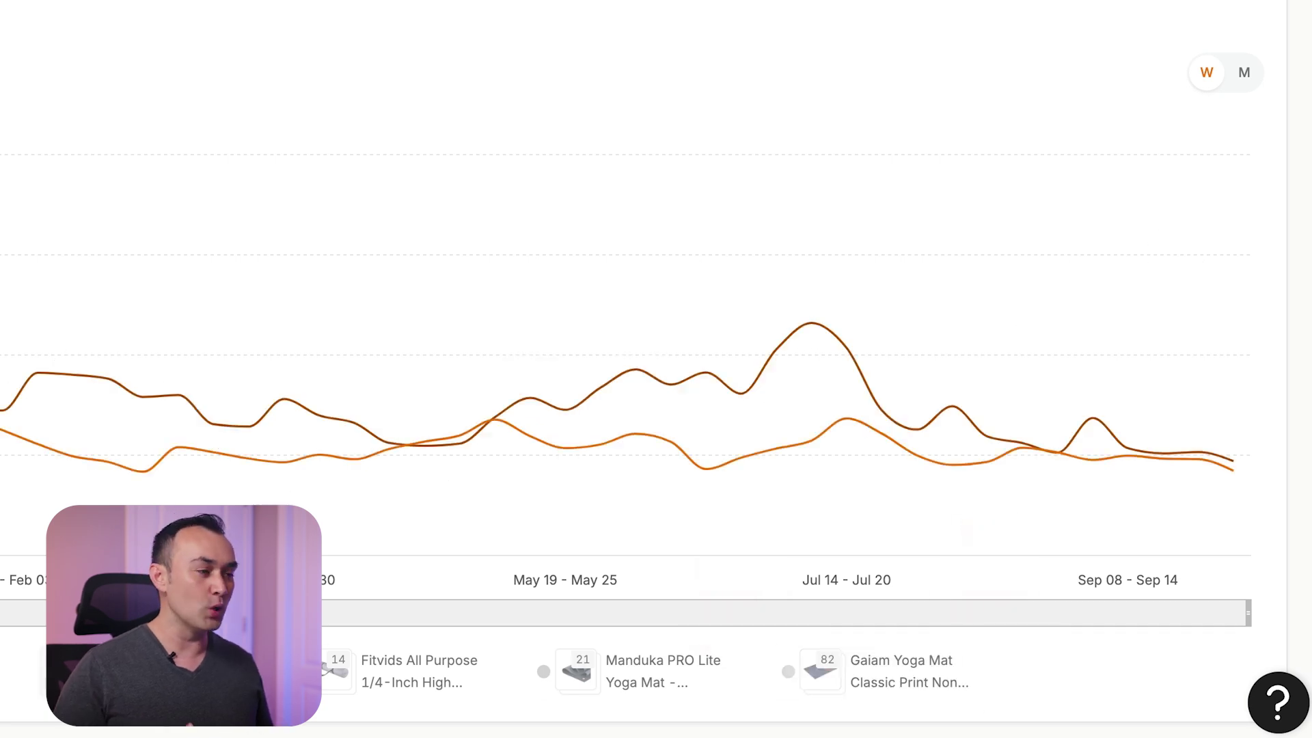
pyautogui.click(15, 669)
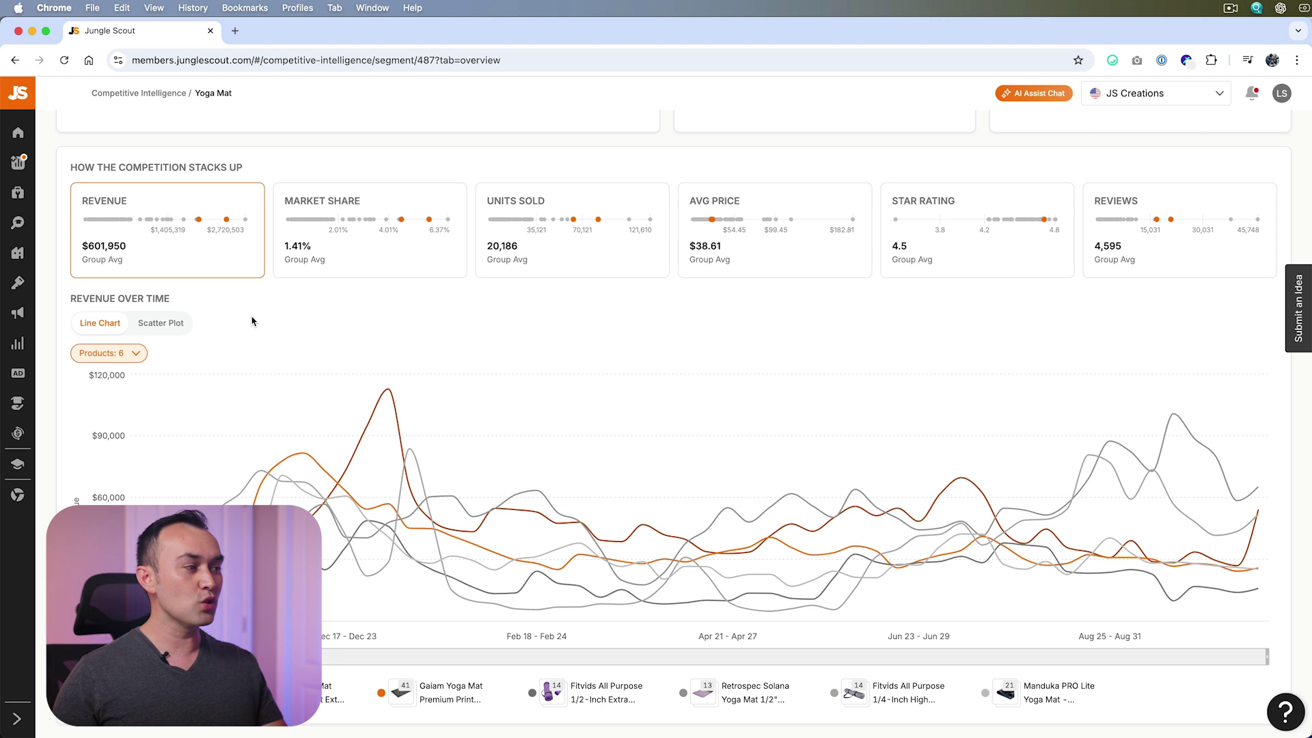
# Show Revenue Over Time as a scatter plot, stepping Compare Against through Units Sold and Price to Rating
pyautogui.click(160, 323)
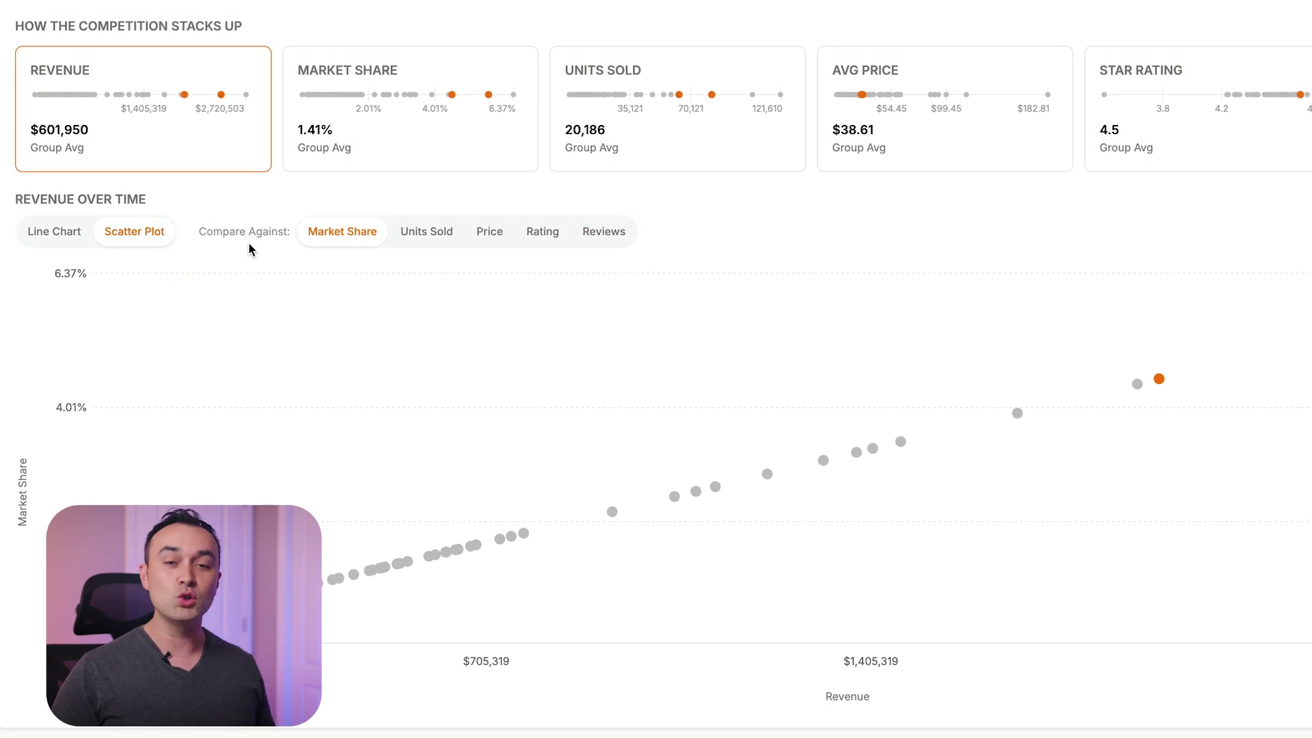
pyautogui.click(431, 238)
pyautogui.click(426, 232)
pyautogui.click(377, 234)
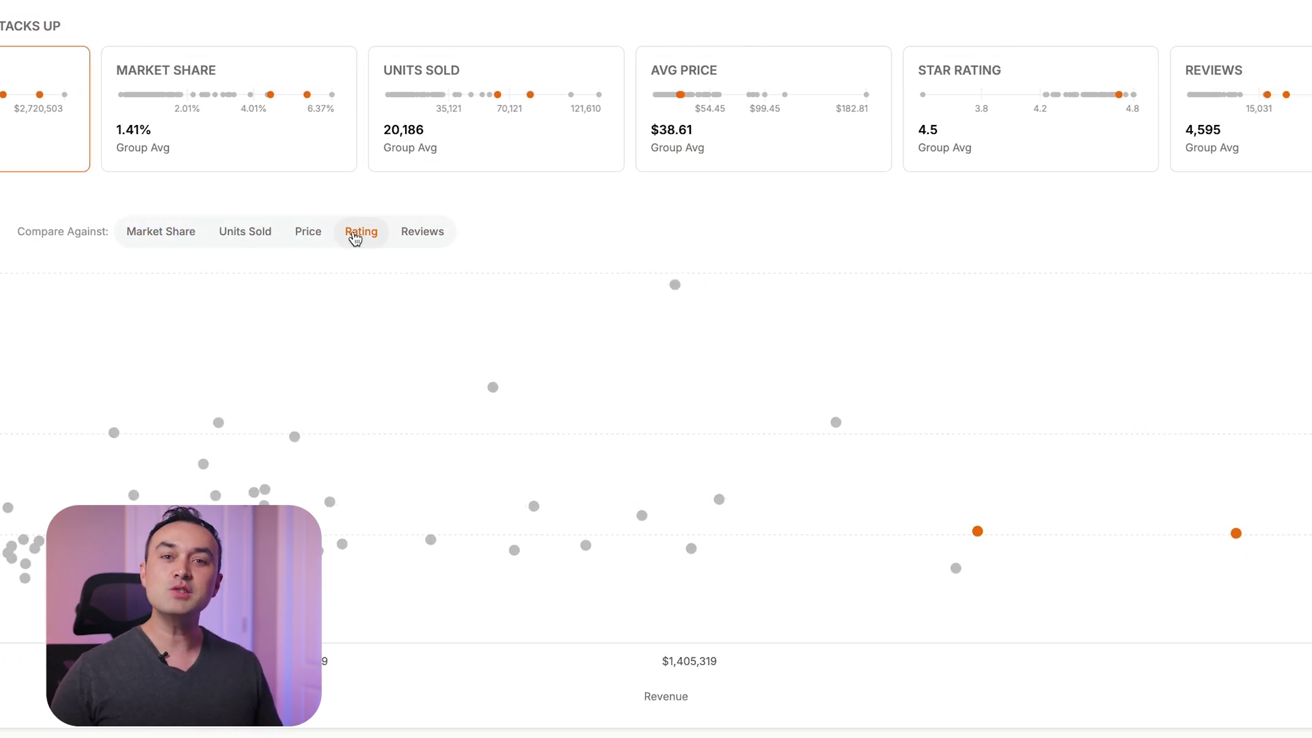